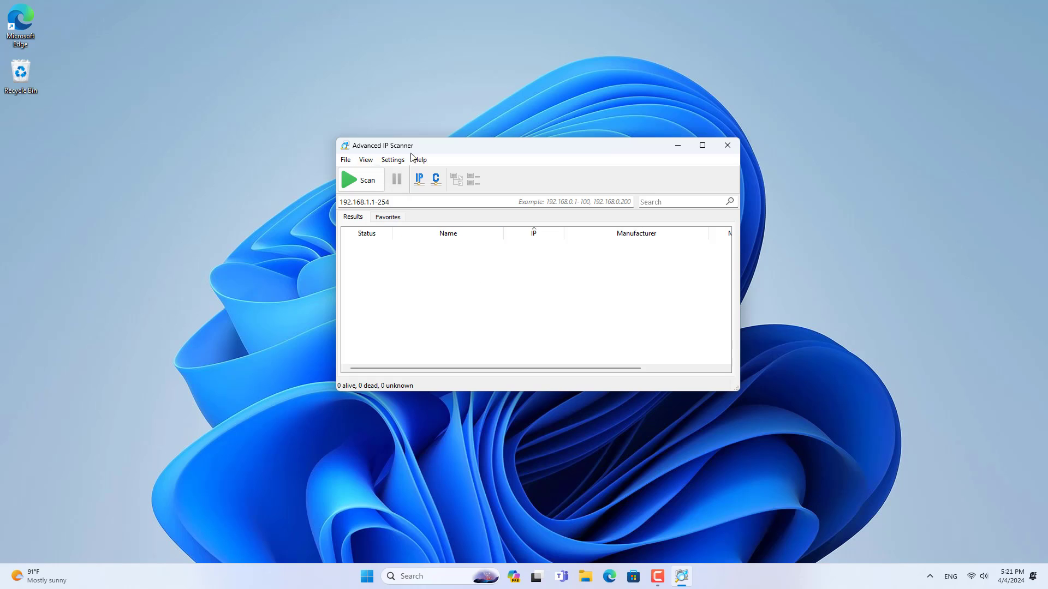
- Scan 192.168.1.1-254 and expand the Aruba device at 192.168.1.9 to show HTTP
{"action": "left_click", "coordinate": [360, 180]}
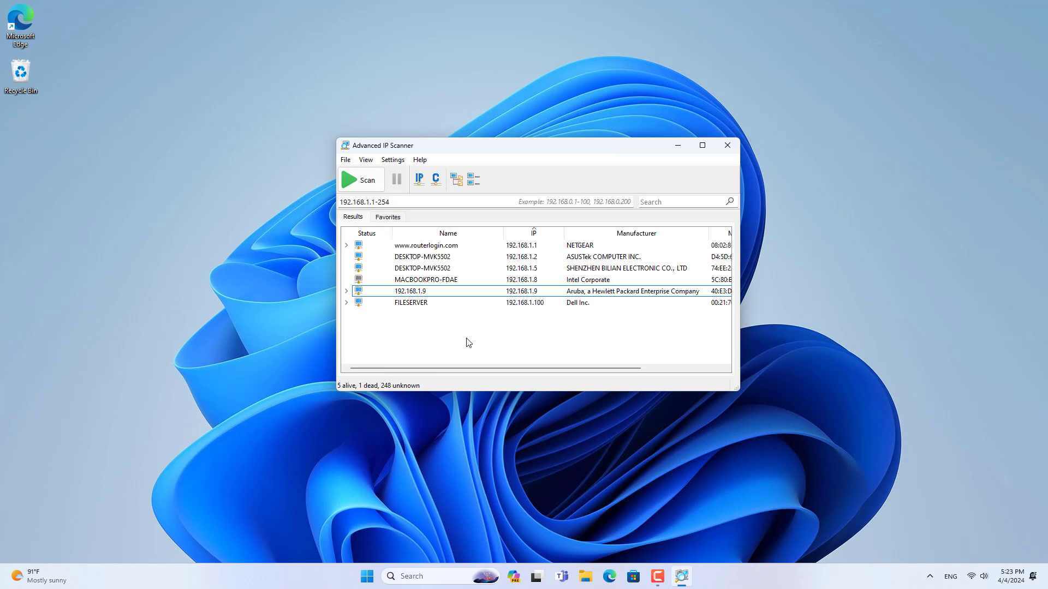
{"action": "left_click", "coordinate": [412, 293]}
{"action": "left_click", "coordinate": [413, 295]}
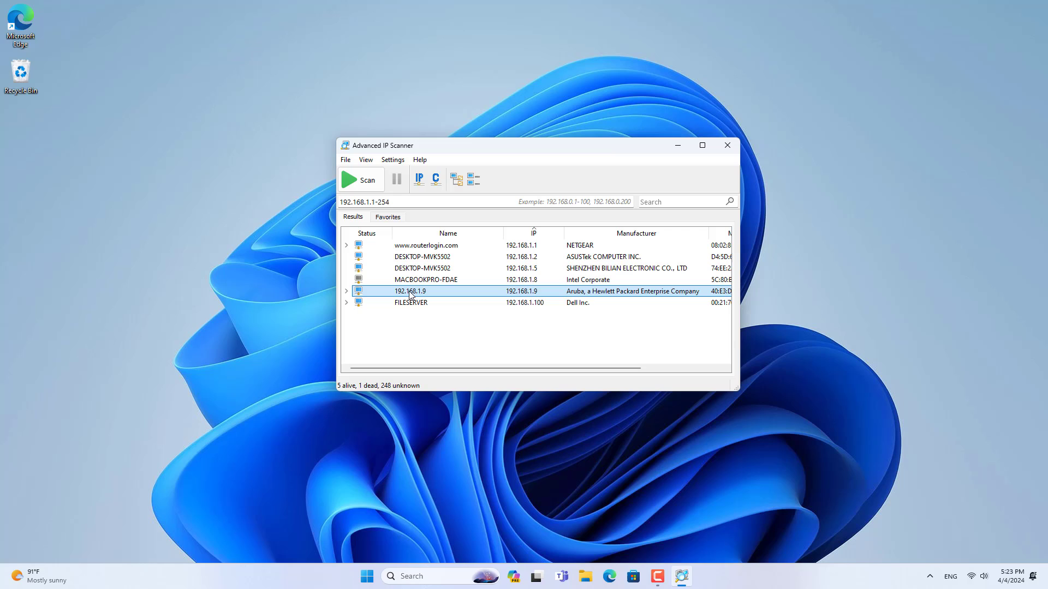
{"action": "left_click", "coordinate": [346, 292]}
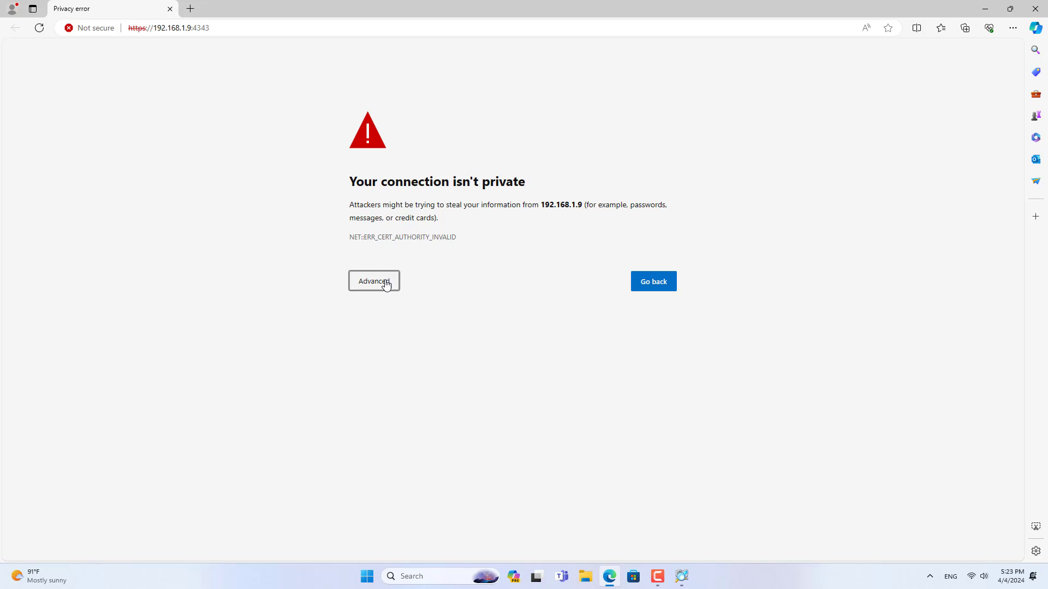
- Bypass Edge's privacy error via Advanced and 'Continue to 192.168.1.9 (unsafe)'
{"action": "left_click", "coordinate": [383, 281]}
{"action": "left_click", "coordinate": [400, 367]}
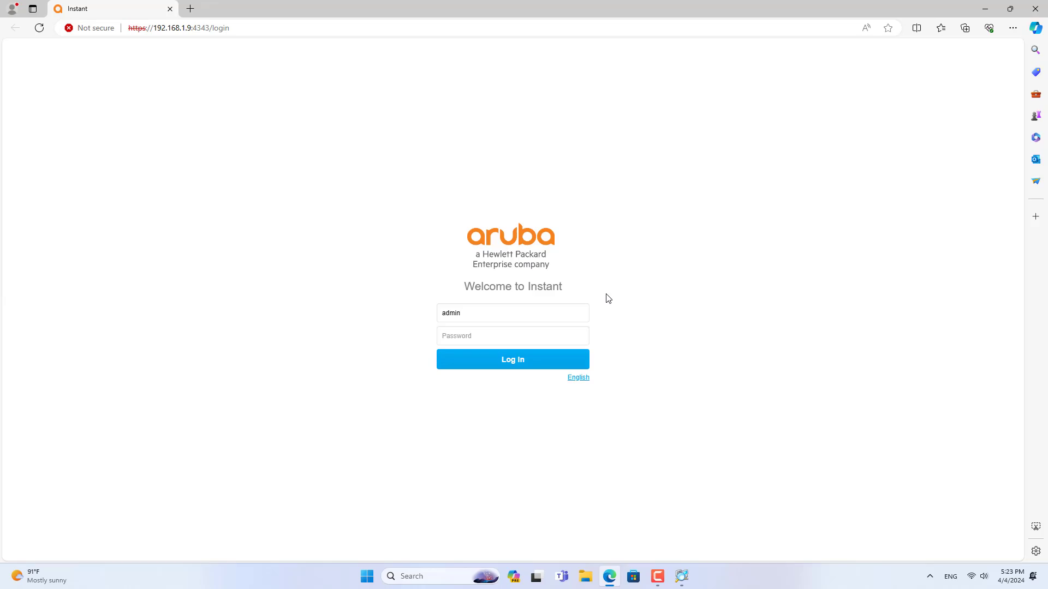
- Log in to Aruba Instant with the default administrator credentials
{"action": "type", "text": "CT"}
{"action": "left_click", "coordinate": [577, 337]}
{"action": "left_click_drag", "start_coordinate": [522, 336], "coordinate": [423, 343]}
{"action": "left_click", "coordinate": [519, 361]}
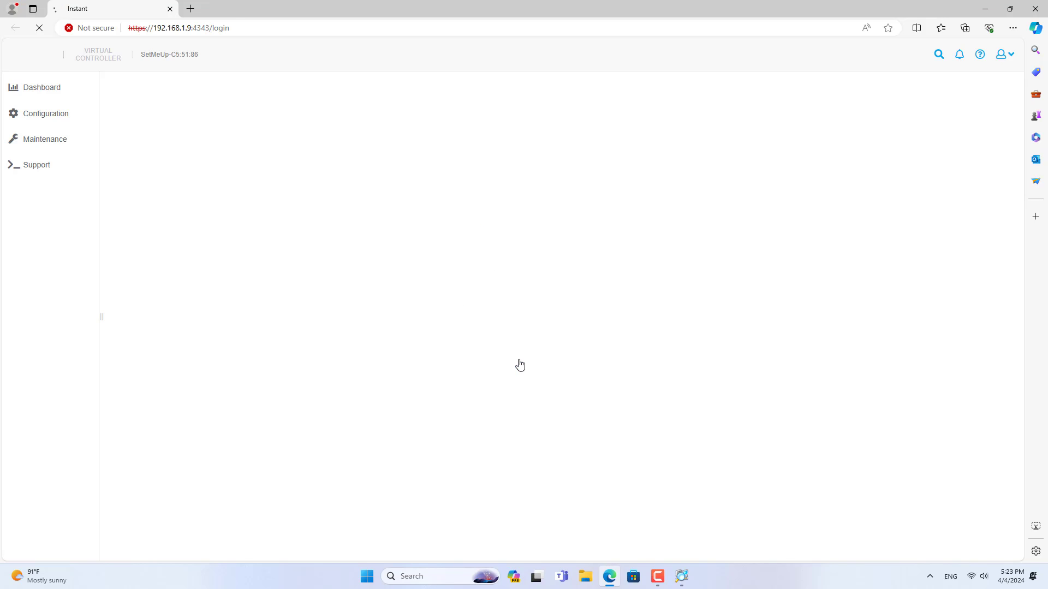
- Set and confirm a new admin password, then log in again as admin with it
{"action": "left_click", "coordinate": [501, 299]}
{"action": "type", "text": "************"}
{"action": "key", "text": "Tab"}
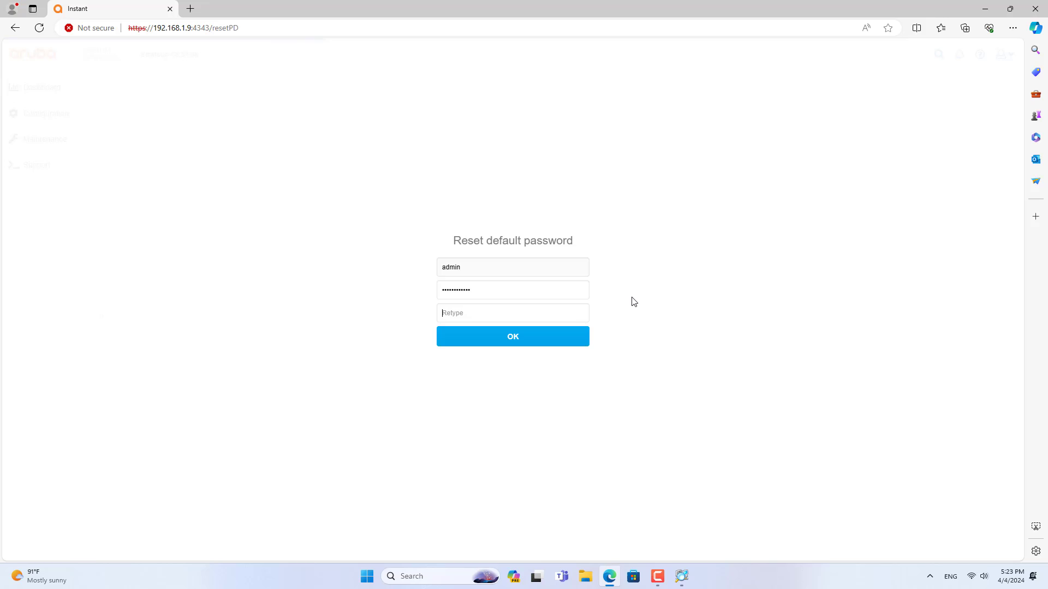
{"action": "type", "text": "************"}
{"action": "left_click", "coordinate": [519, 342]}
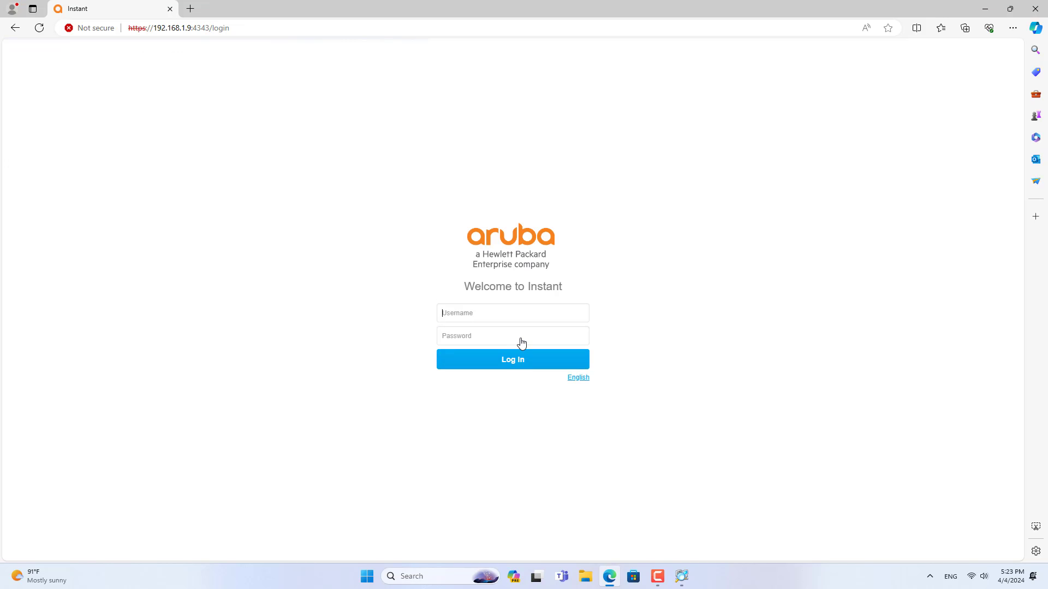
{"action": "type", "text": "admin"}
{"action": "key", "text": "Tab"}
{"action": "type", "text": "************"}
{"action": "left_click", "coordinate": [526, 363]}
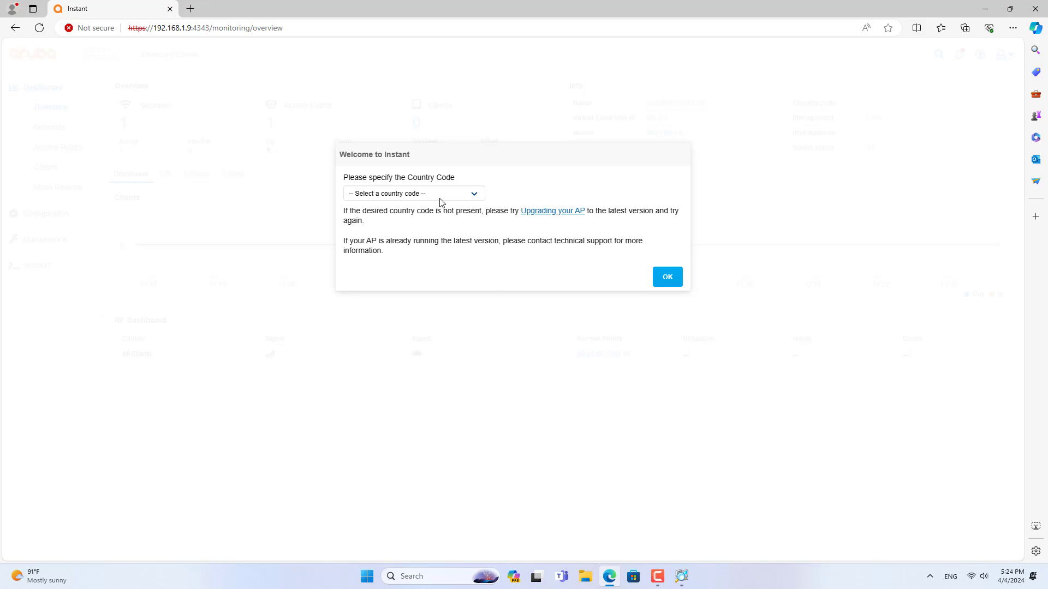
- Set the country code to AW - Aruba and dismiss the cloud management offer
{"action": "left_click", "coordinate": [441, 202]}
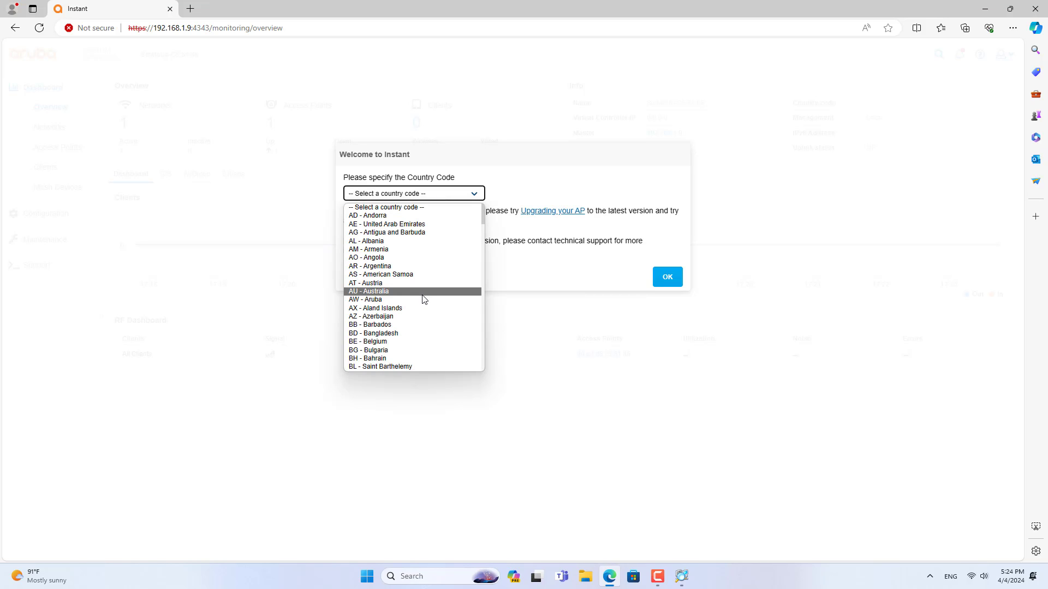
{"action": "left_click", "coordinate": [384, 300]}
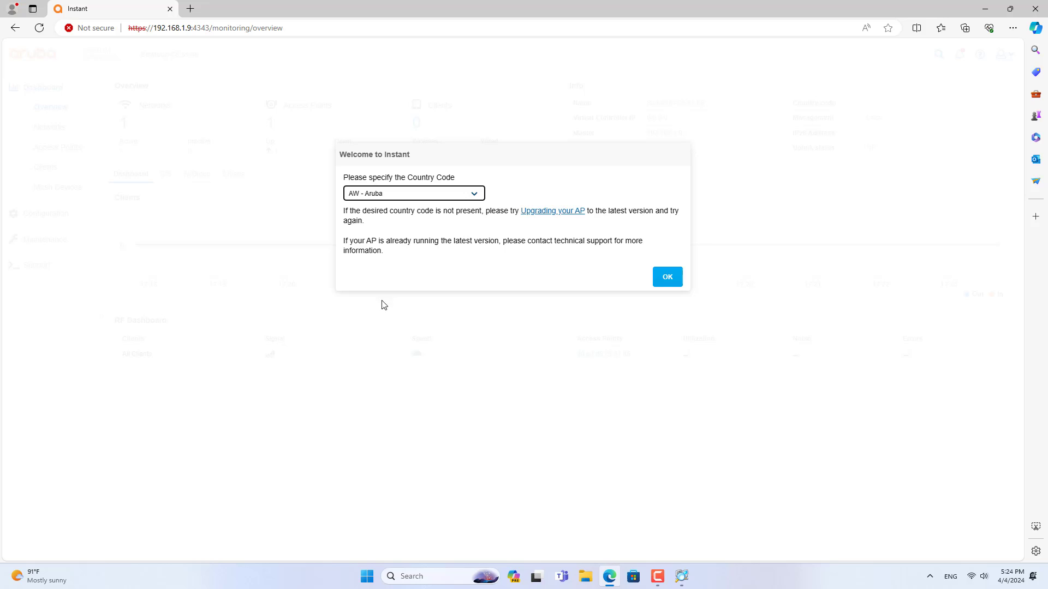
{"action": "left_click", "coordinate": [662, 282]}
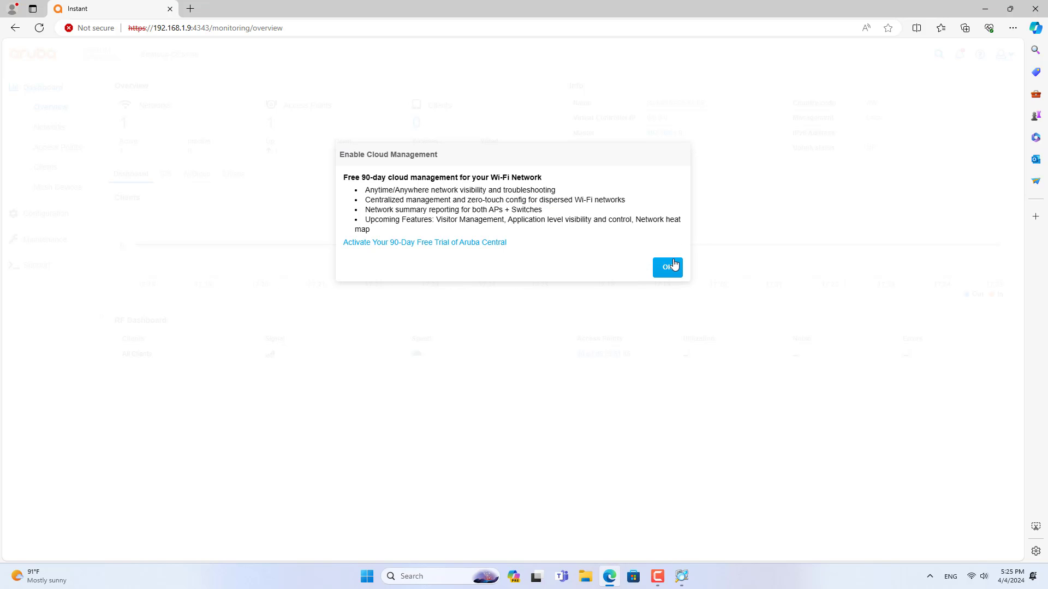
{"action": "left_click", "coordinate": [667, 267]}
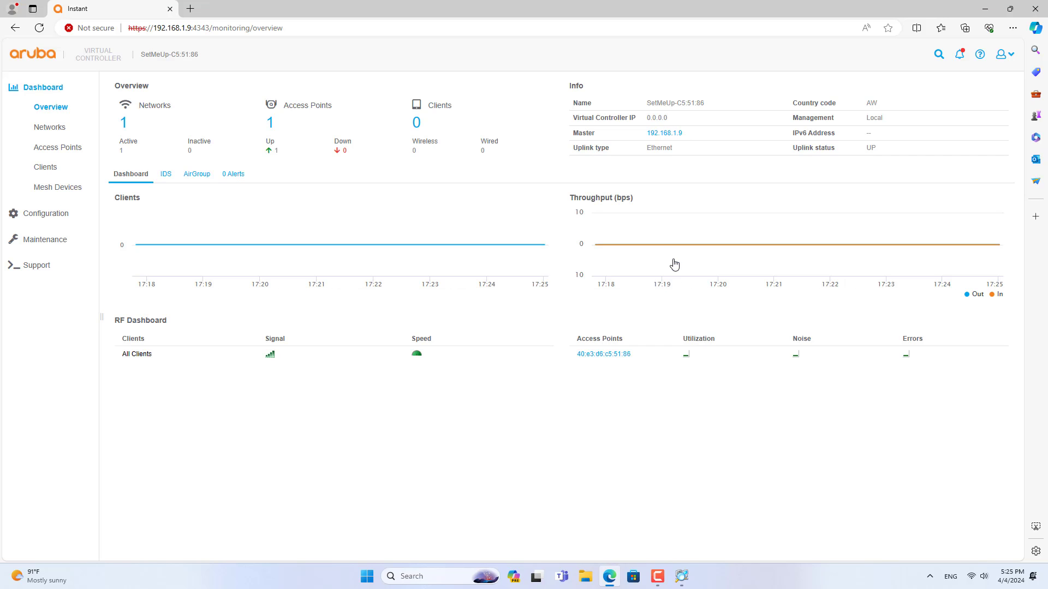
- Start a new network named ARUBA MESH under Configuration > Networks, through to security settings
{"action": "left_click", "coordinate": [47, 215]}
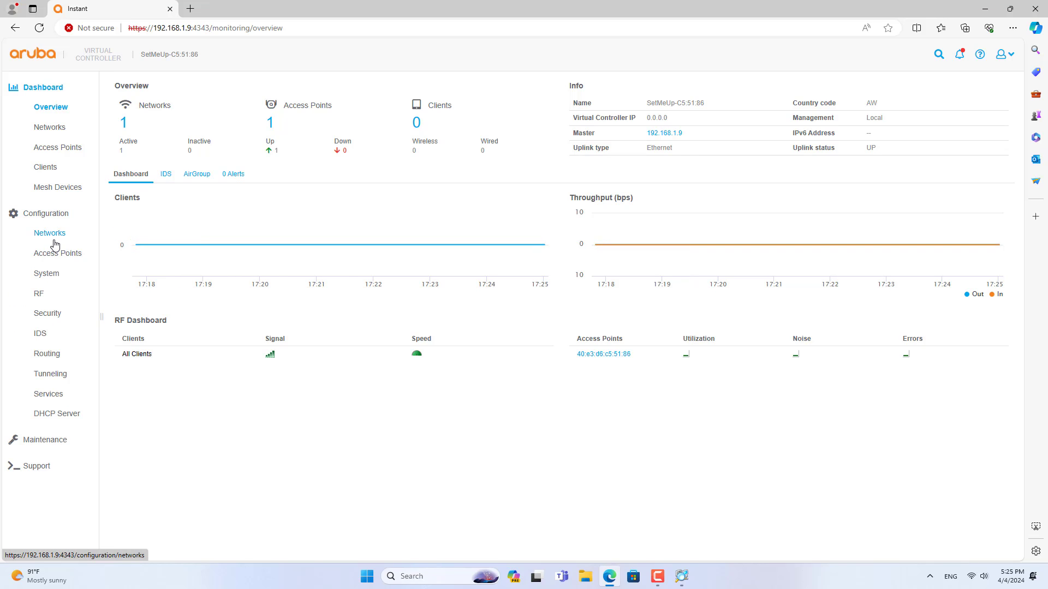
{"action": "left_click", "coordinate": [55, 239]}
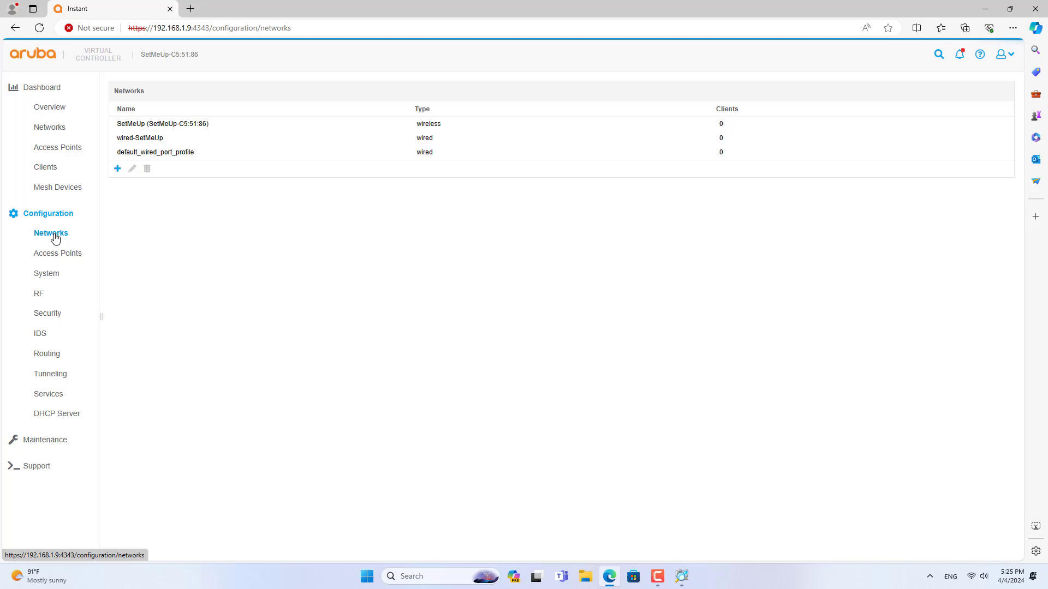
{"action": "left_click", "coordinate": [117, 170]}
{"action": "type", "text": "ARUBA MESH"}
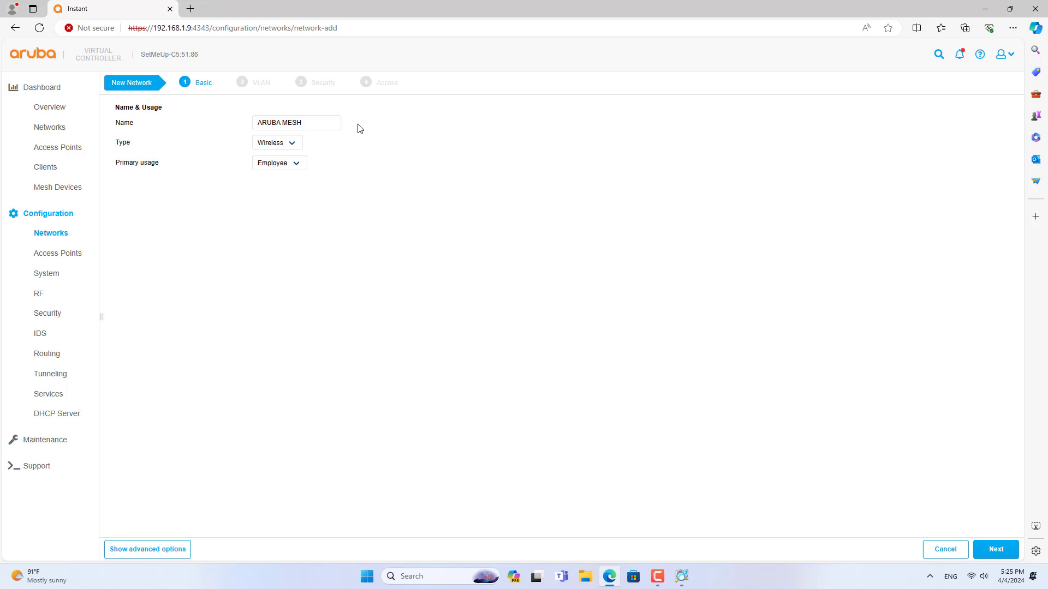
{"action": "left_click_drag", "start_coordinate": [332, 124], "coordinate": [253, 121]}
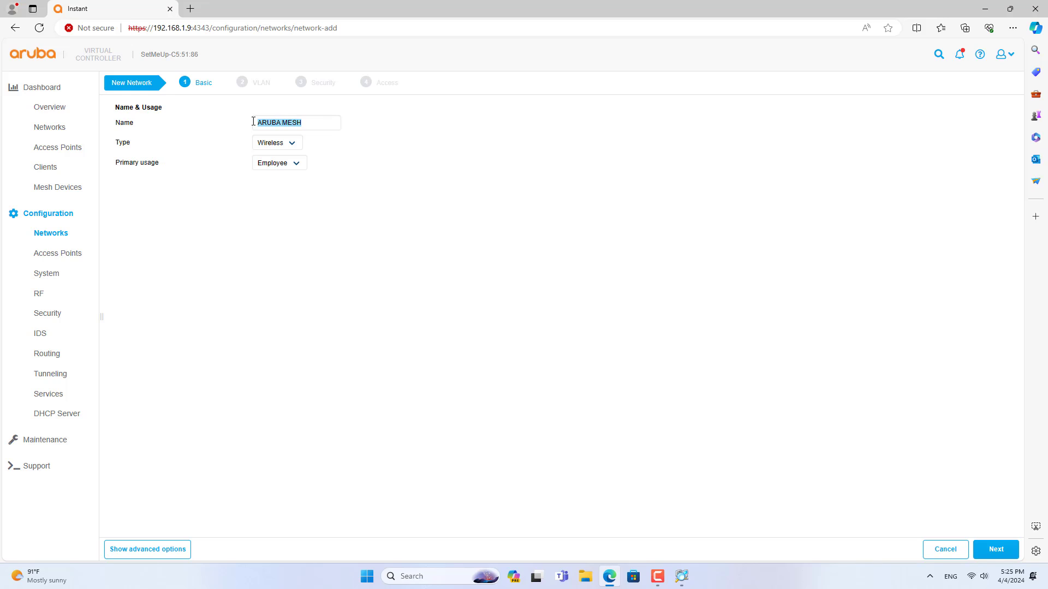
{"action": "left_click", "coordinate": [995, 548]}
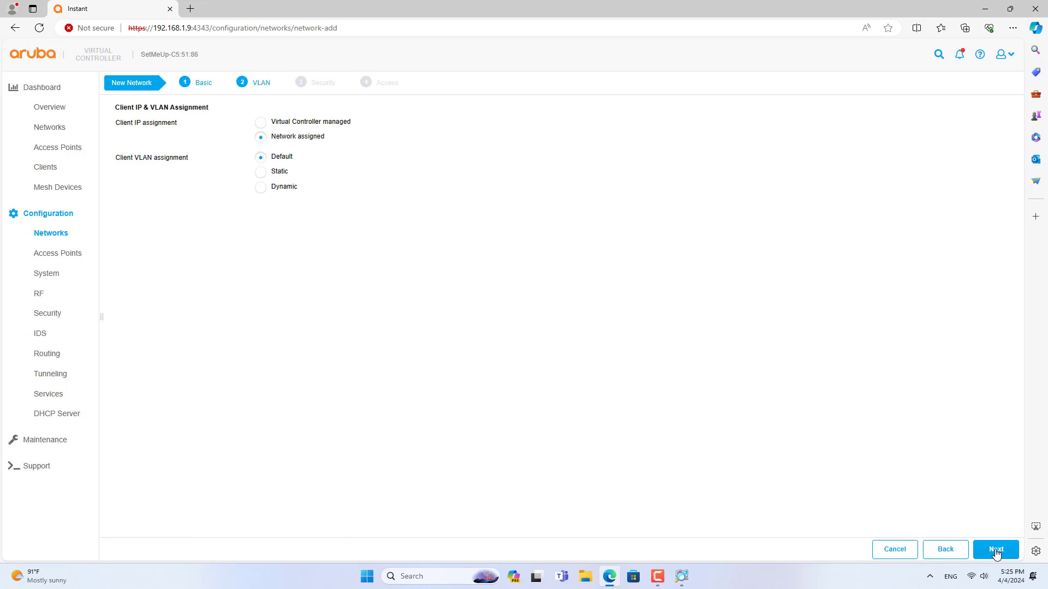
{"action": "left_click", "coordinate": [996, 550]}
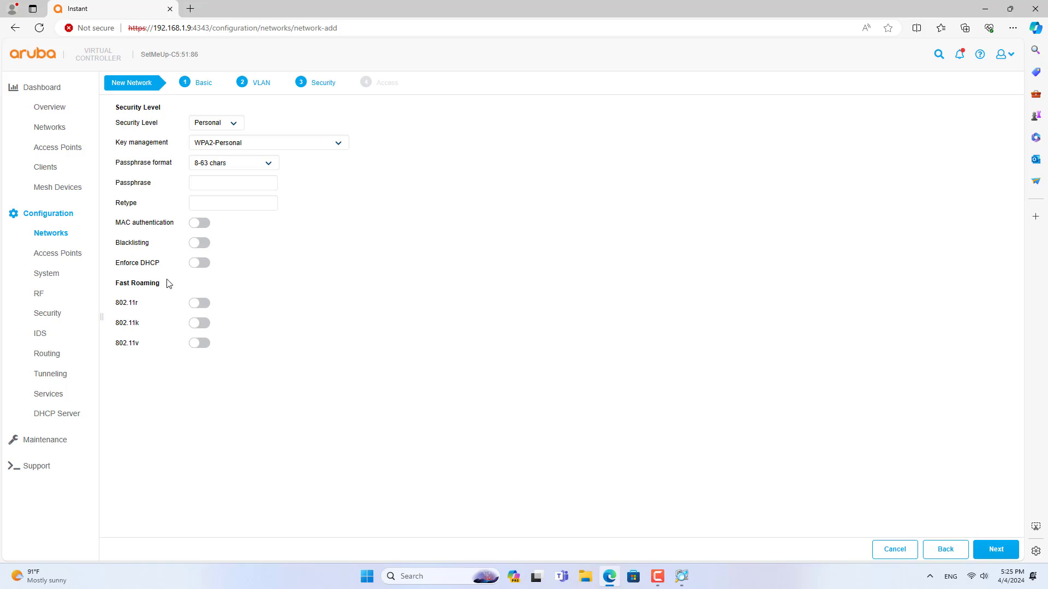
- Enable 802.11r, 802.11k and 802.11v fast roaming
{"action": "left_click_drag", "start_coordinate": [116, 282], "coordinate": [160, 289]}
{"action": "left_click", "coordinate": [236, 309]}
{"action": "left_click", "coordinate": [202, 303]}
{"action": "left_click", "coordinate": [202, 343]}
{"action": "left_click", "coordinate": [202, 365]}
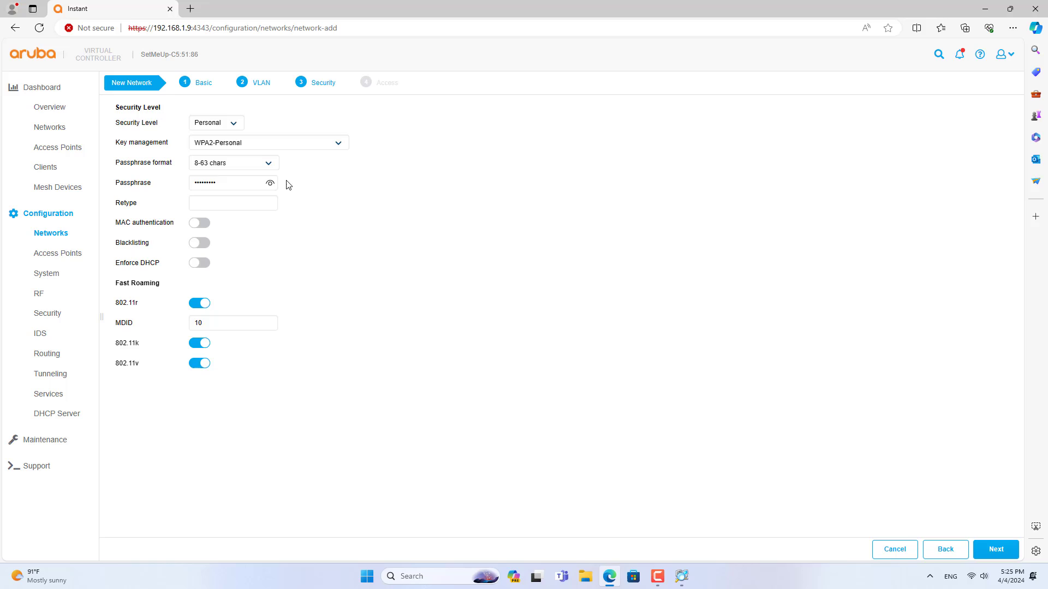
- Enter and confirm the WPA2-Personal passphrase, then finish creating ARUBA MESH
{"action": "left_click_drag", "start_coordinate": [256, 183], "coordinate": [173, 182]}
{"action": "left_click", "coordinate": [235, 203]}
{"action": "type", "text": "p"}
{"action": "left_click_drag", "start_coordinate": [268, 204], "coordinate": [178, 206]}
{"action": "left_click", "coordinate": [322, 235]}
{"action": "left_click", "coordinate": [993, 547]}
{"action": "left_click", "coordinate": [994, 550]}
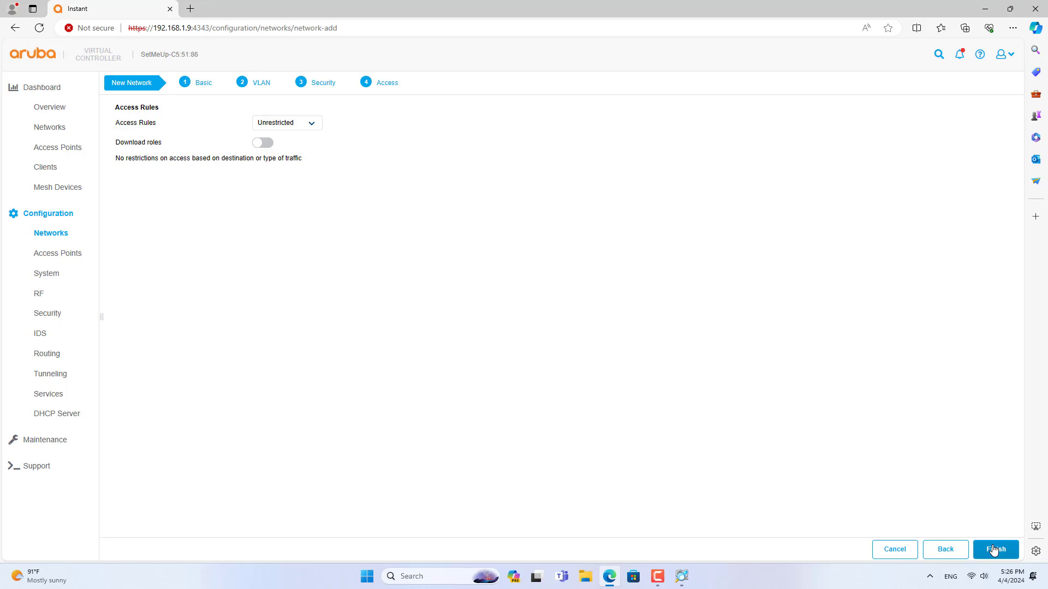
{"action": "left_click", "coordinate": [166, 142]}
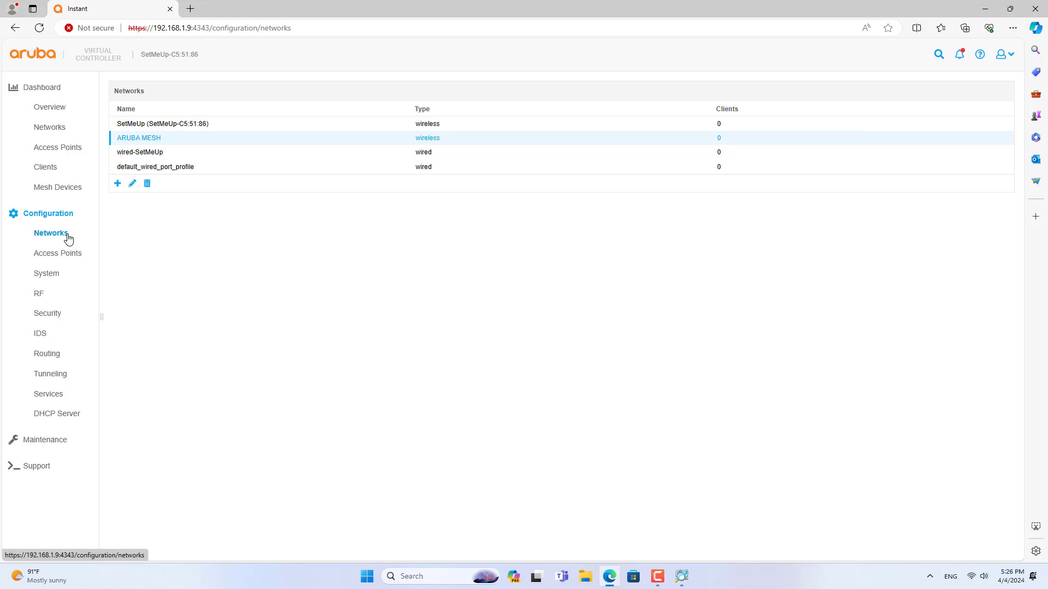
- Edit the first access point and switch on Preferred master
{"action": "left_click", "coordinate": [81, 255]}
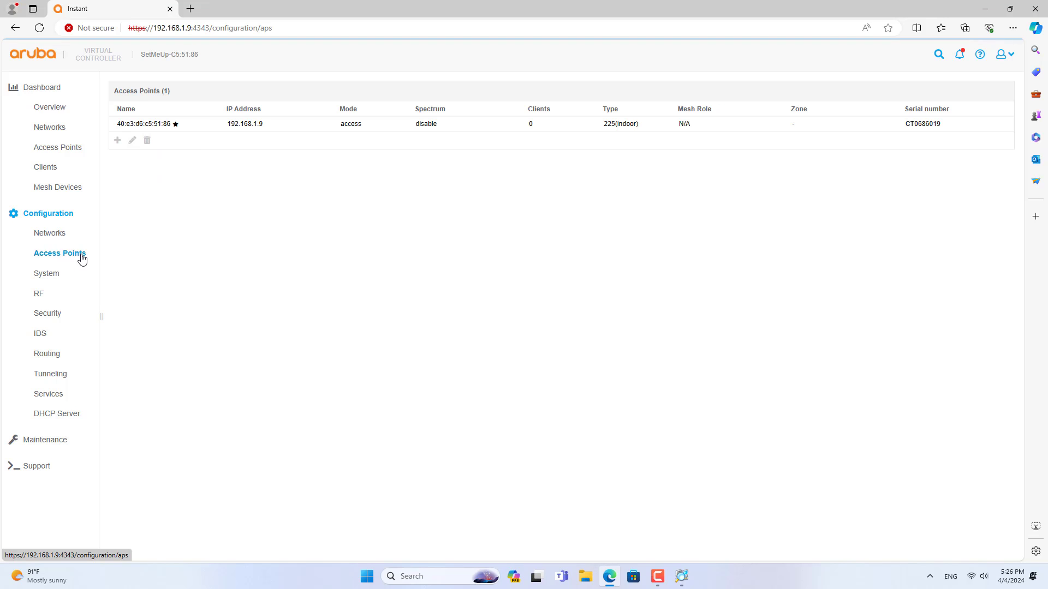
{"action": "left_click", "coordinate": [156, 128]}
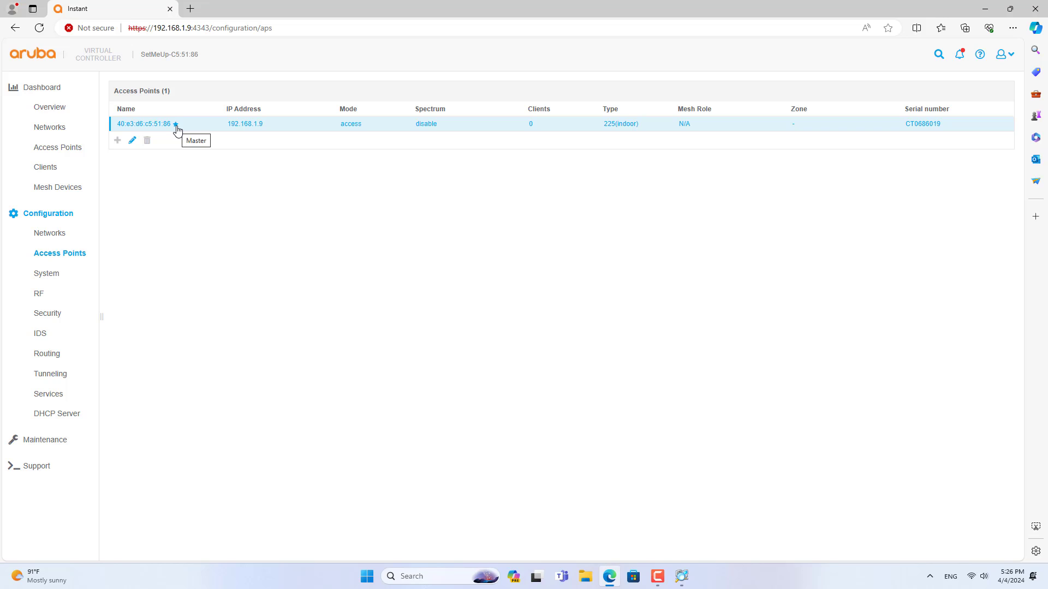
{"action": "left_click", "coordinate": [133, 141]}
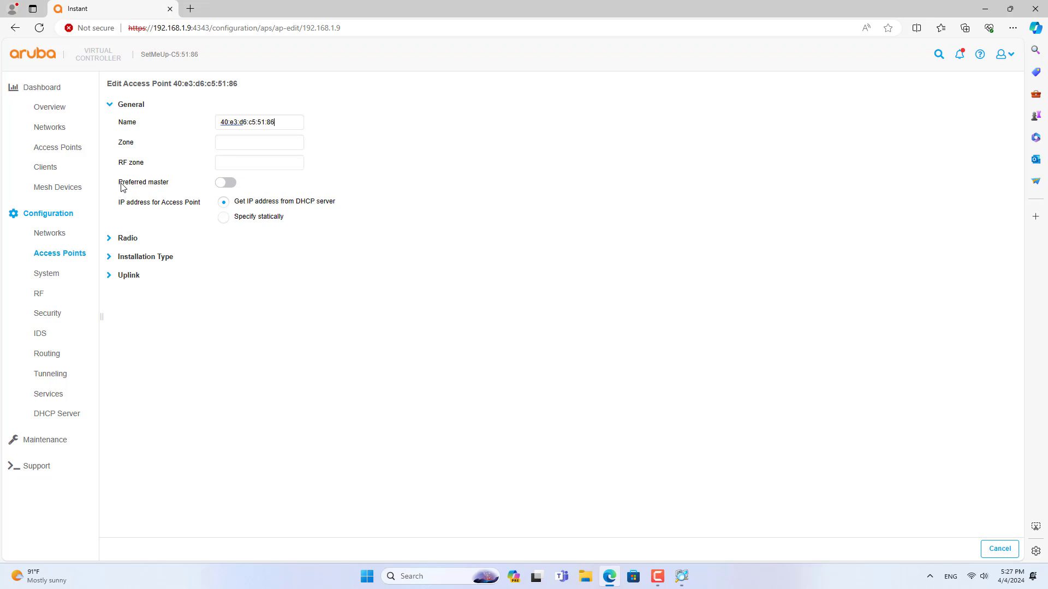
{"action": "left_click_drag", "start_coordinate": [122, 187], "coordinate": [168, 187]}
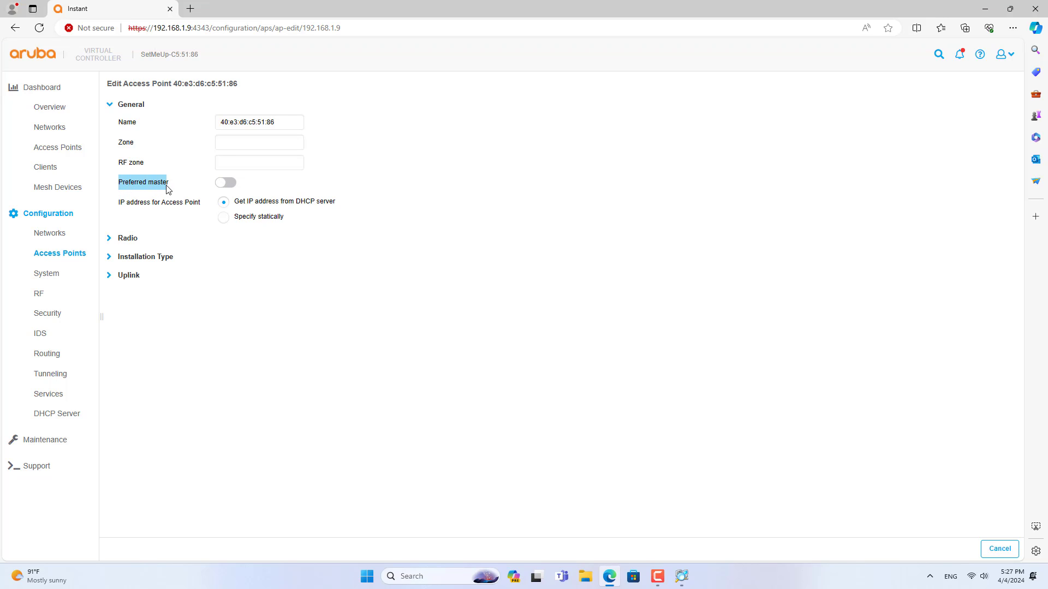
{"action": "left_click", "coordinate": [229, 187]}
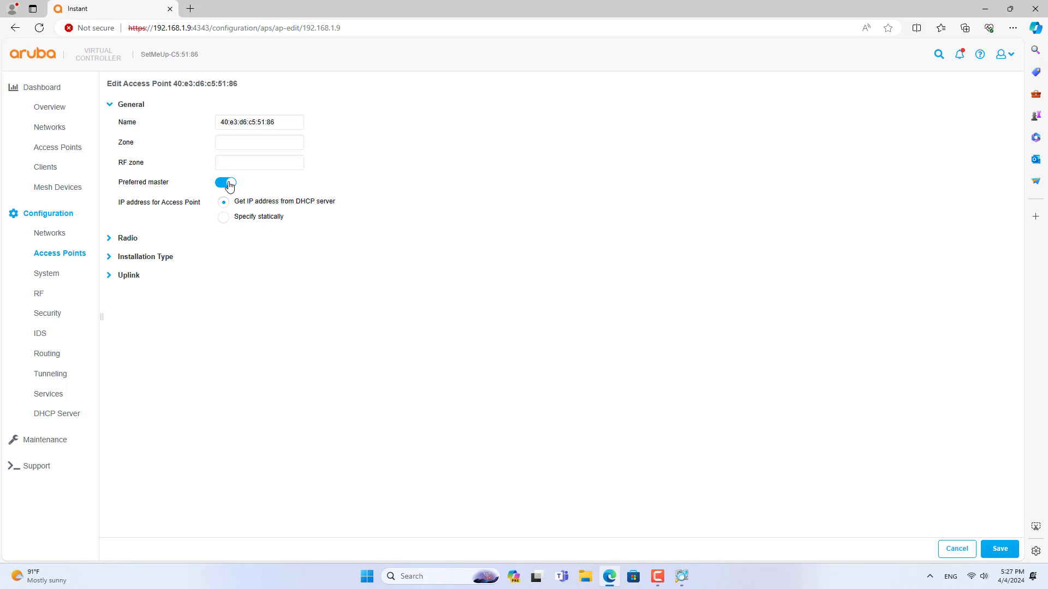
- Rename the access point to Master
{"action": "left_click_drag", "start_coordinate": [283, 124], "coordinate": [196, 125]}
{"action": "type", "text": "Master"}
{"action": "left_click_drag", "start_coordinate": [250, 122], "coordinate": [202, 126]}
- Save the Master access point settings and dismiss the Reboot Required notice
{"action": "left_click", "coordinate": [1000, 550]}
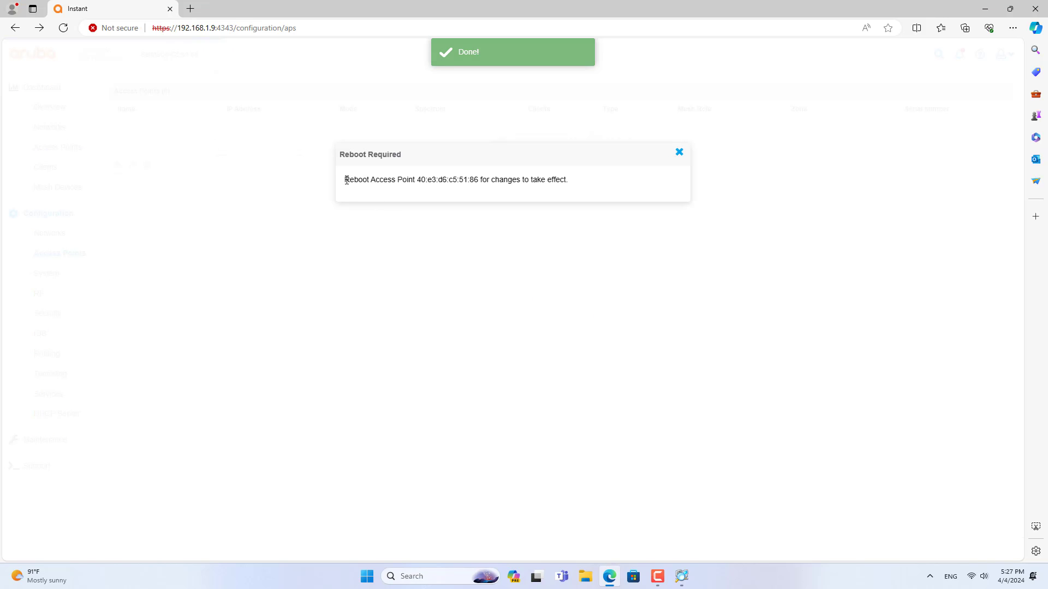
{"action": "left_click_drag", "start_coordinate": [346, 180], "coordinate": [578, 182]}
{"action": "left_click", "coordinate": [617, 255]}
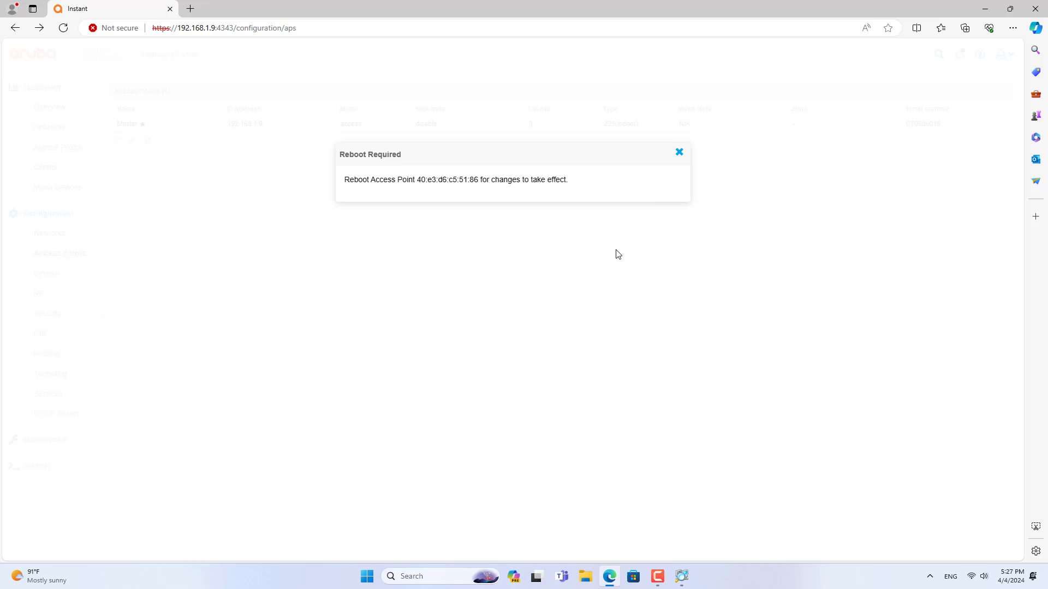
{"action": "left_click", "coordinate": [680, 155]}
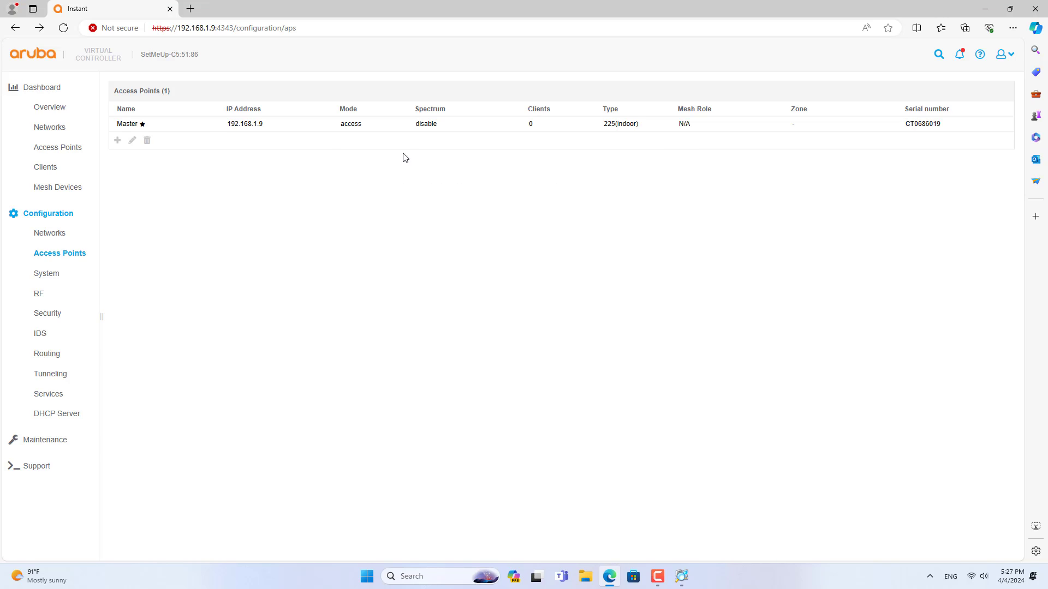
- Reboot only the Master access point from Maintenance > Reboot and confirm
{"action": "left_click", "coordinate": [176, 125]}
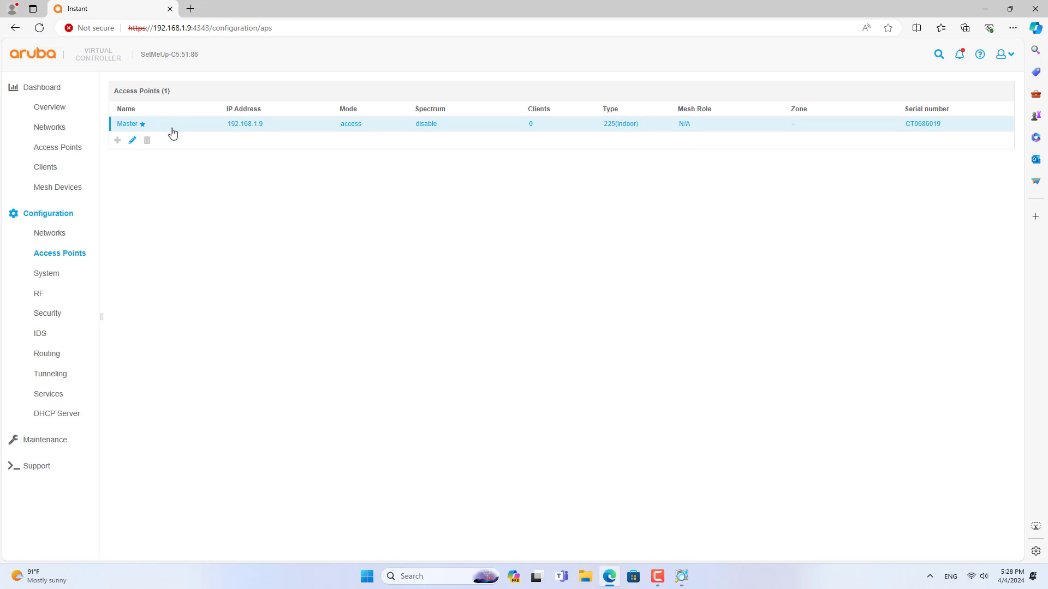
{"action": "left_click", "coordinate": [50, 442]}
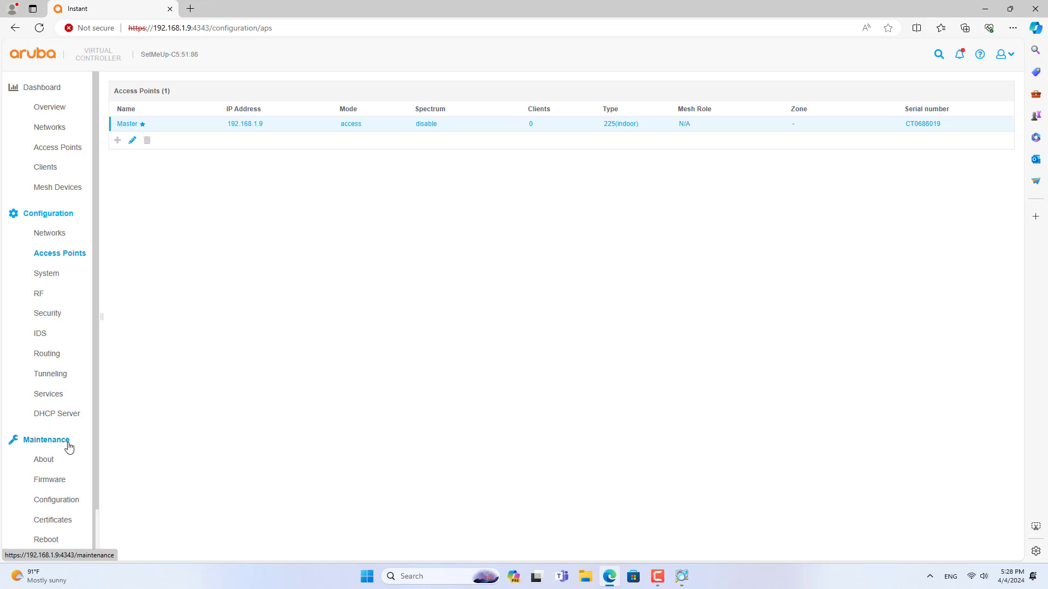
{"action": "left_click_drag", "start_coordinate": [94, 429], "coordinate": [94, 462]}
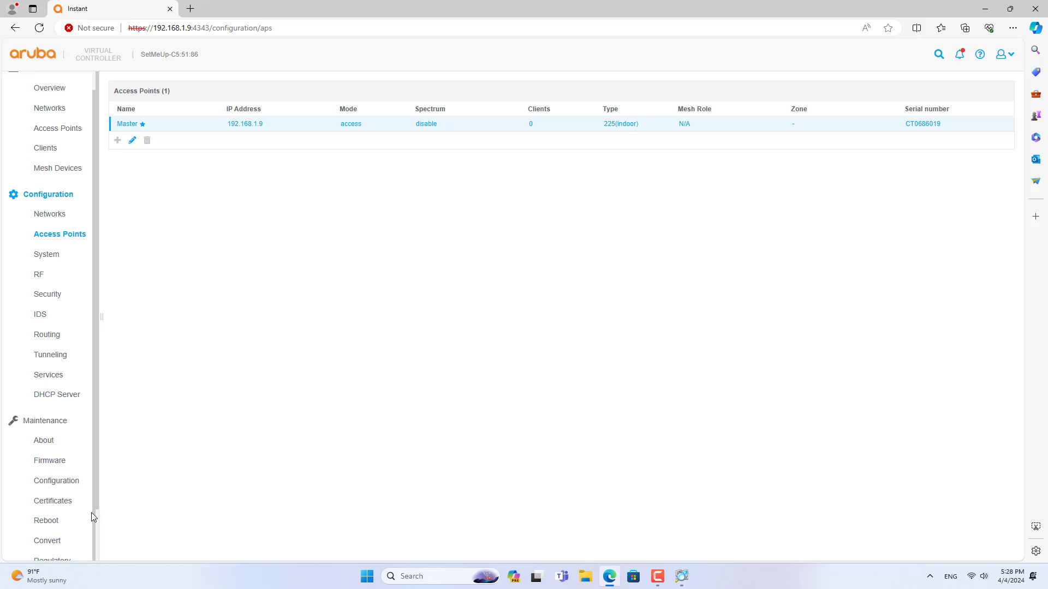
{"action": "left_click", "coordinate": [50, 523]}
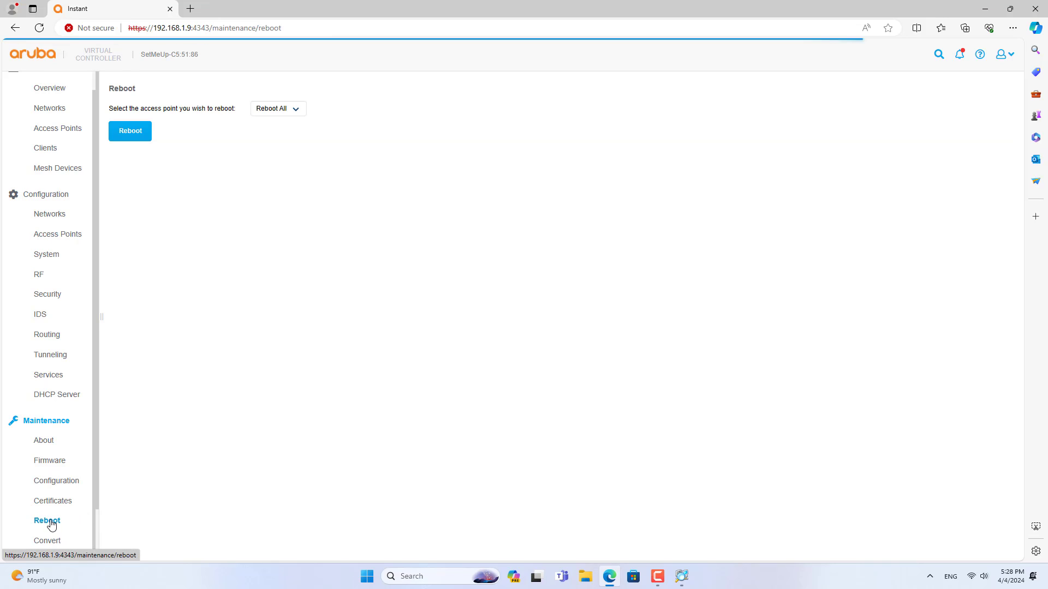
{"action": "left_click", "coordinate": [281, 111]}
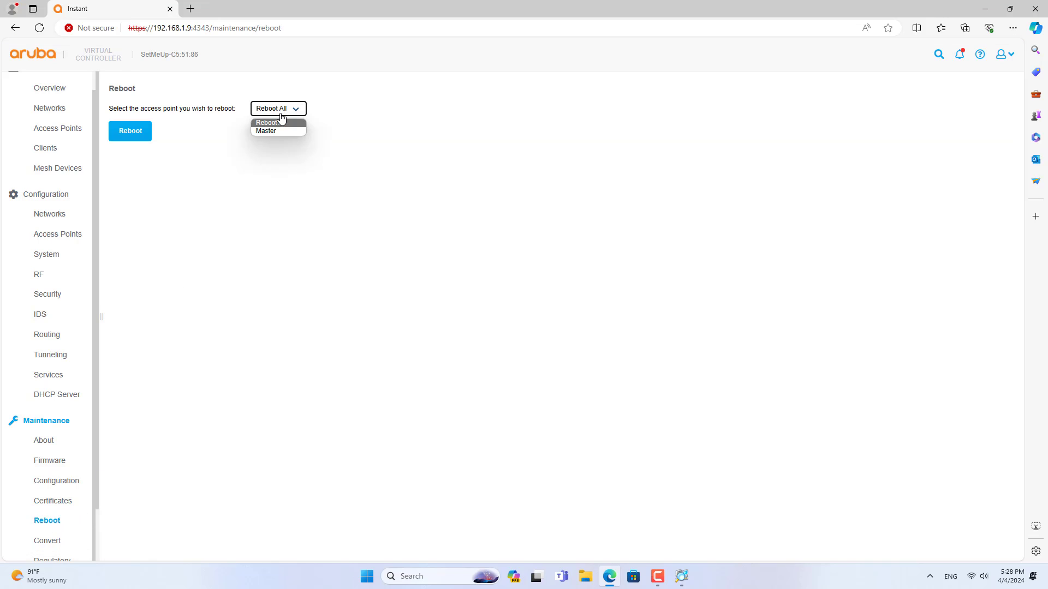
{"action": "left_click", "coordinate": [274, 132]}
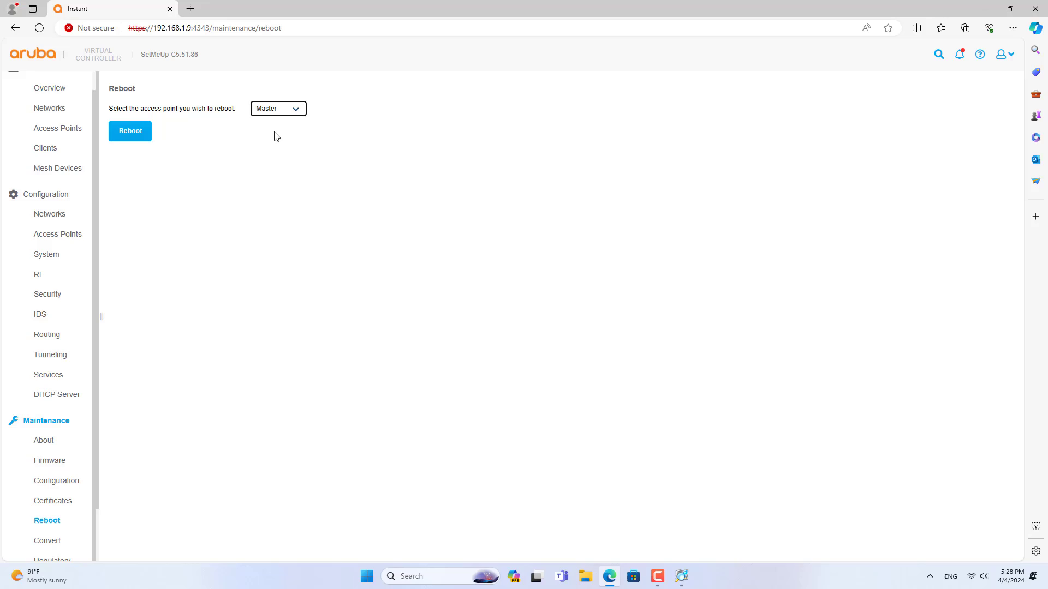
{"action": "left_click", "coordinate": [134, 134]}
{"action": "left_click", "coordinate": [671, 185]}
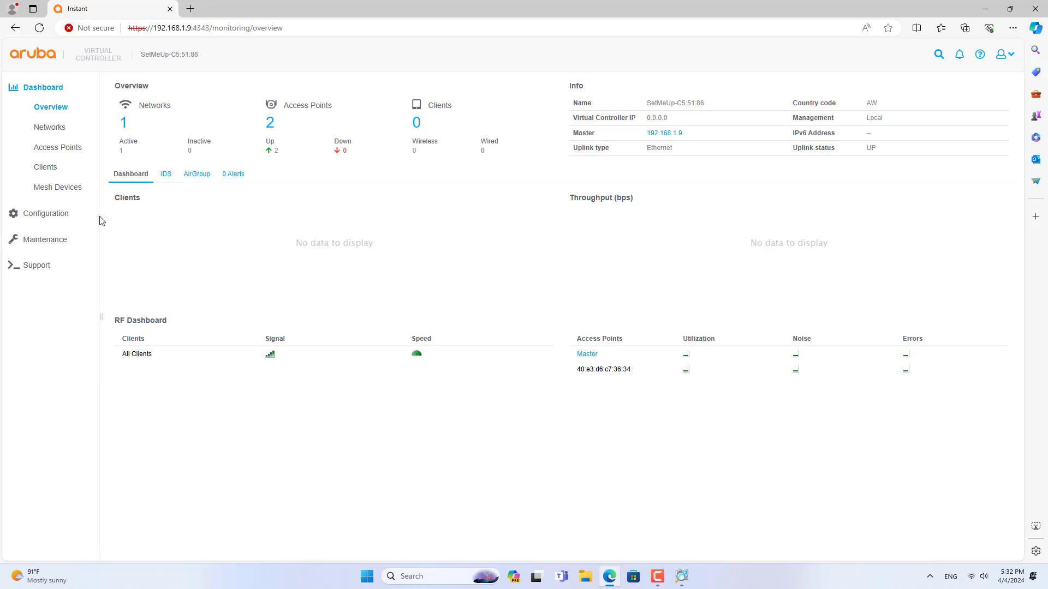
- Check the Access Points list shows Master and a second AP, then go to System
{"action": "left_click", "coordinate": [46, 213]}
{"action": "left_click", "coordinate": [68, 254]}
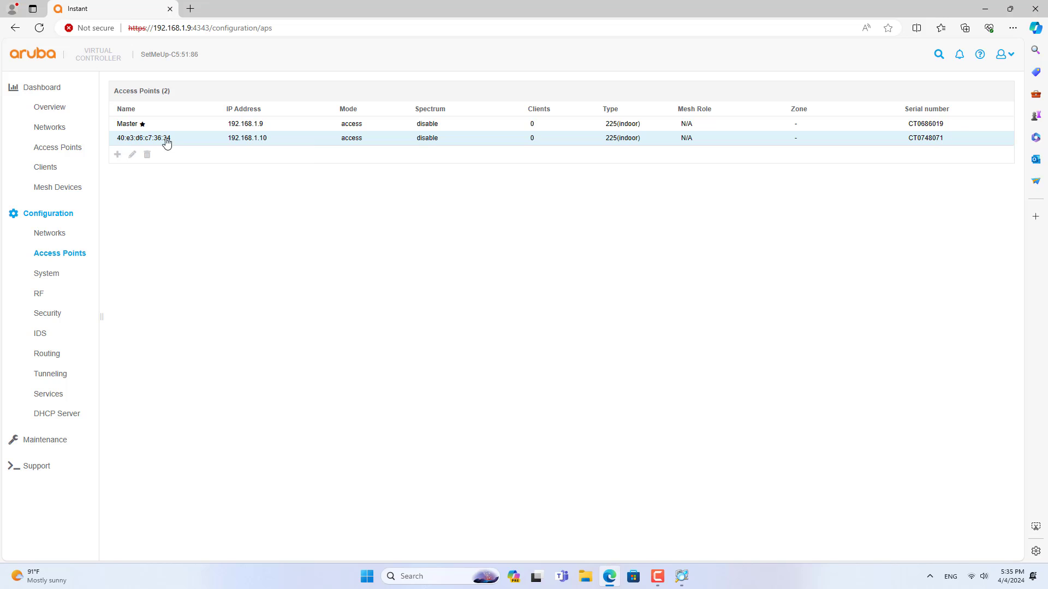
{"action": "left_click", "coordinate": [53, 276]}
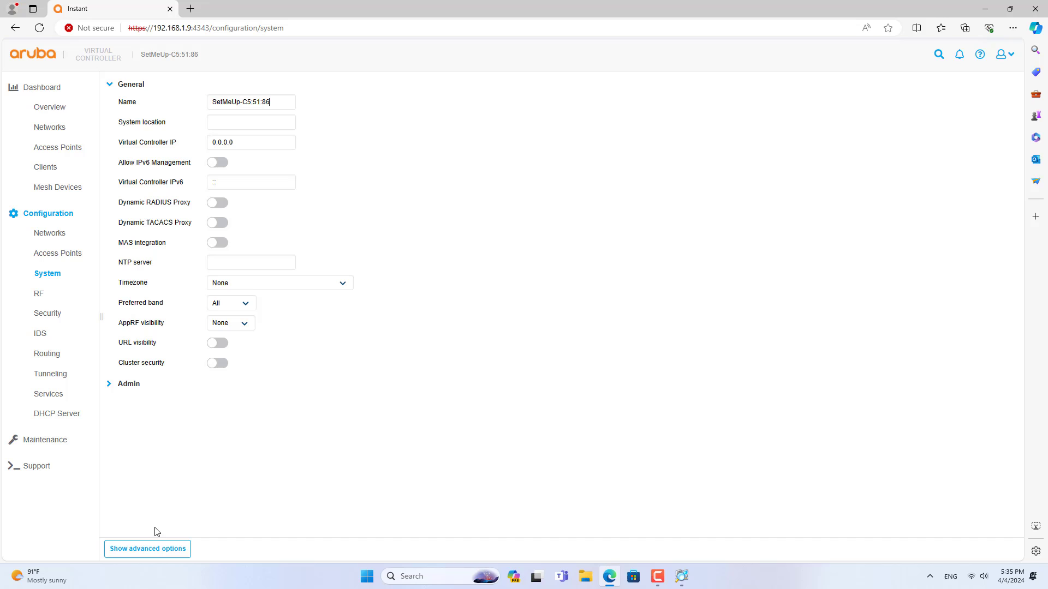
- Switch off Extended SSID in advanced System options, save, and dismiss the reboot notice
{"action": "left_click", "coordinate": [140, 552]}
{"action": "scroll", "coordinate": [377, 447], "scroll_direction": "down", "scroll_amount": 4}
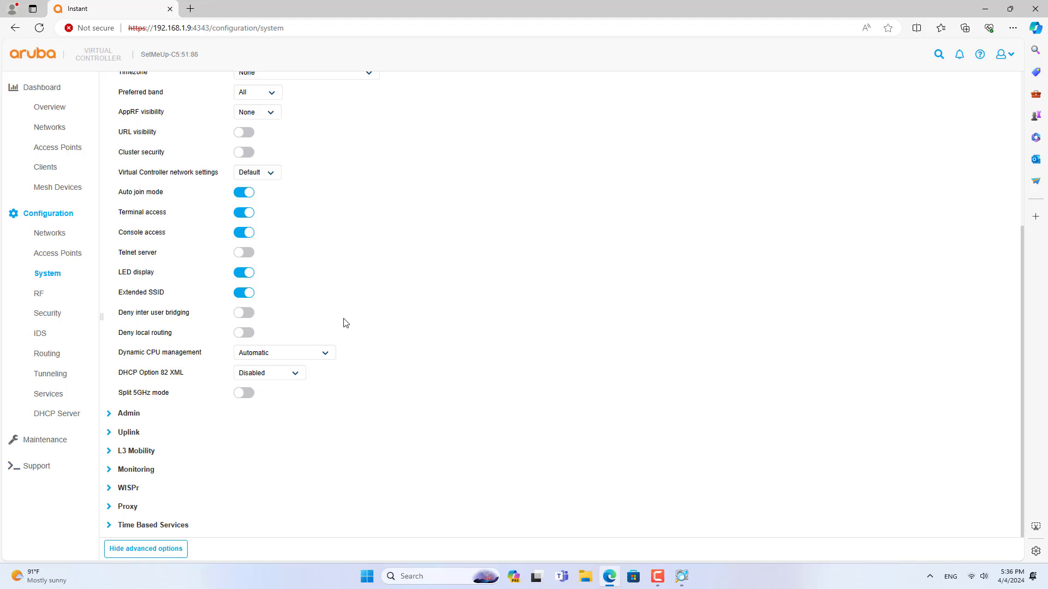
{"action": "left_click_drag", "start_coordinate": [121, 295], "coordinate": [166, 297]}
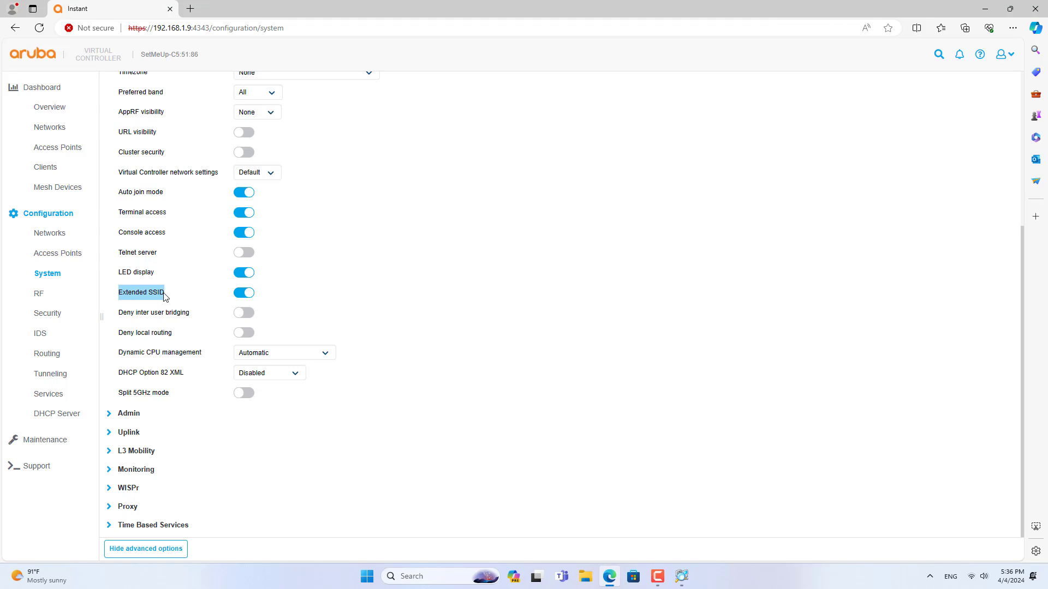
{"action": "left_click", "coordinate": [251, 295]}
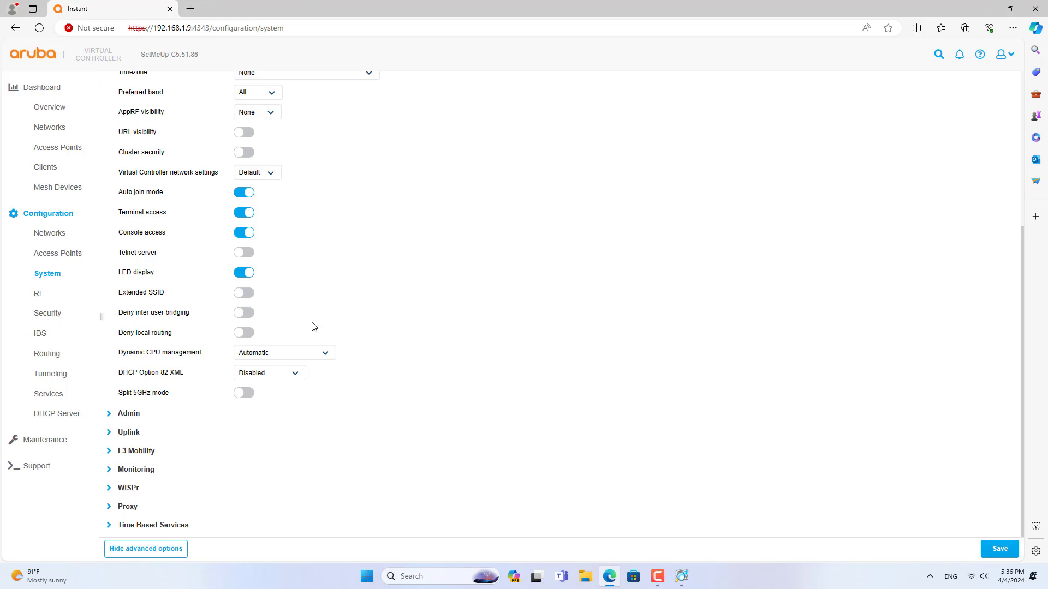
{"action": "left_click", "coordinate": [997, 552]}
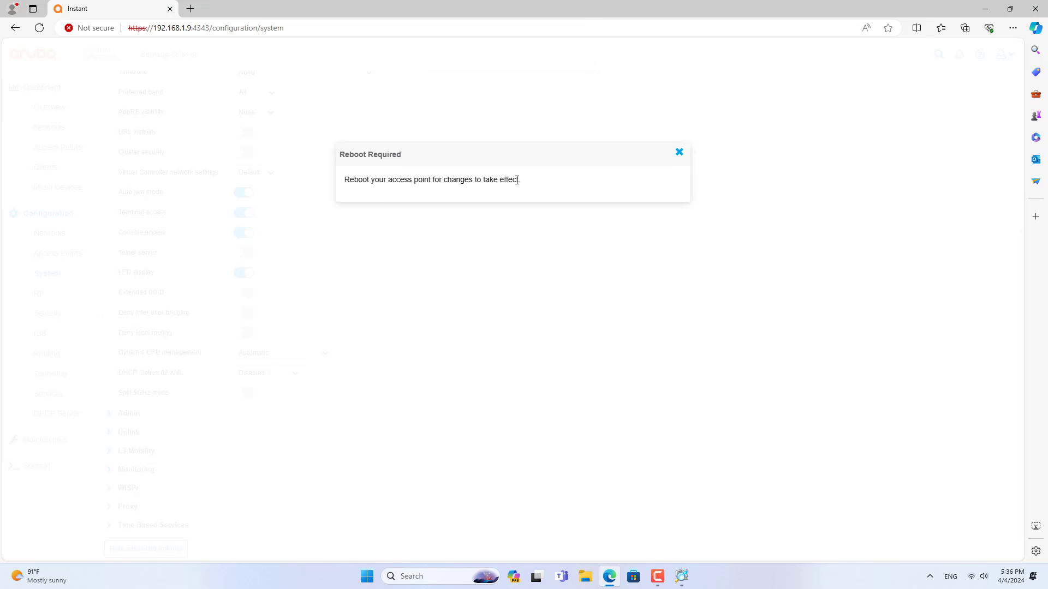
{"action": "left_click_drag", "start_coordinate": [521, 180], "coordinate": [343, 180]}
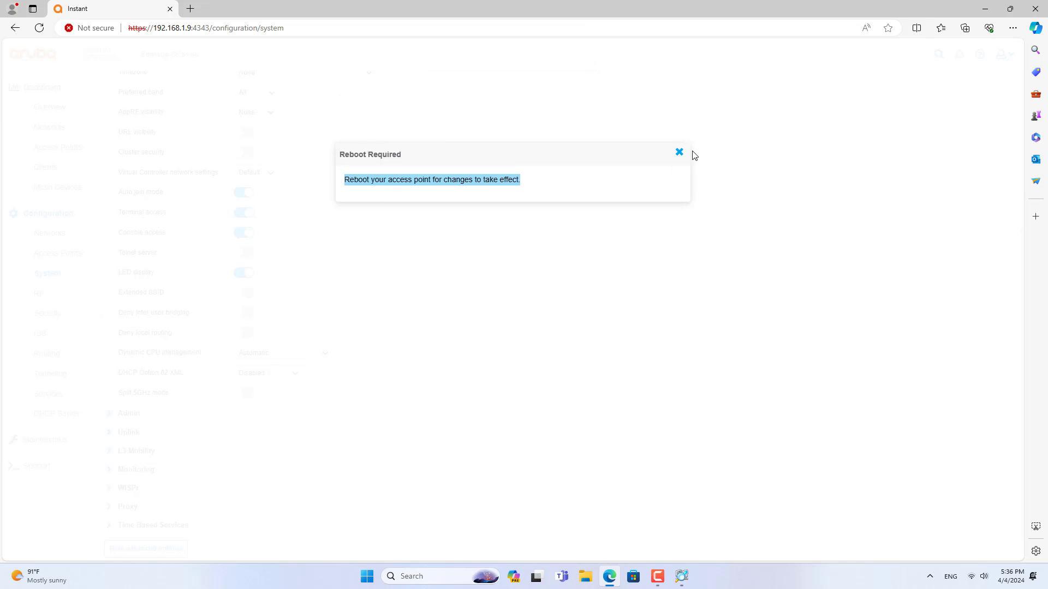
{"action": "left_click", "coordinate": [680, 153]}
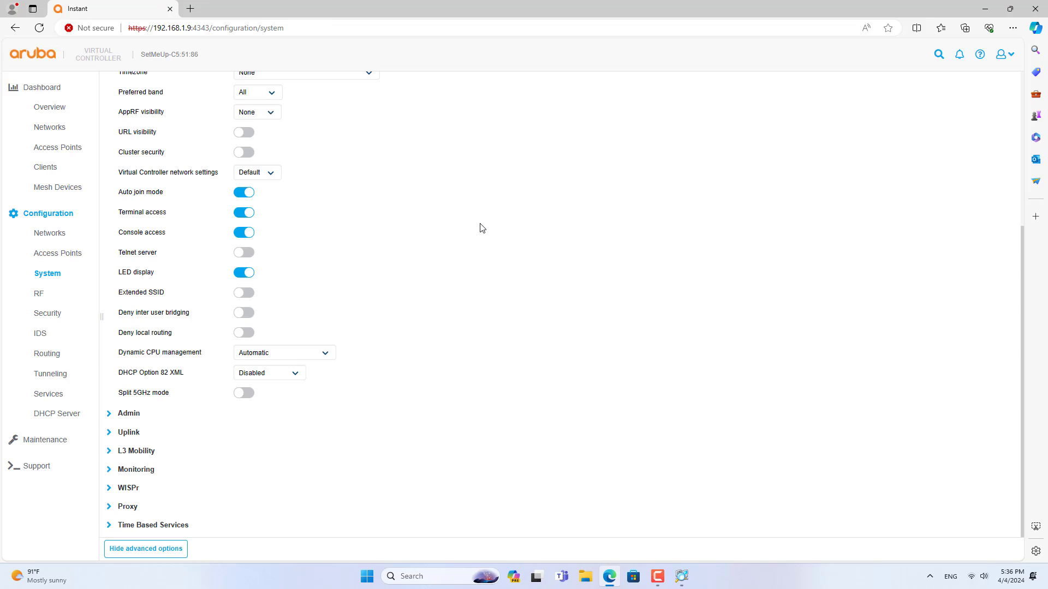
- Reboot all access points from Maintenance > Reboot with Reboot All selected, confirming OK
{"action": "left_click", "coordinate": [51, 215]}
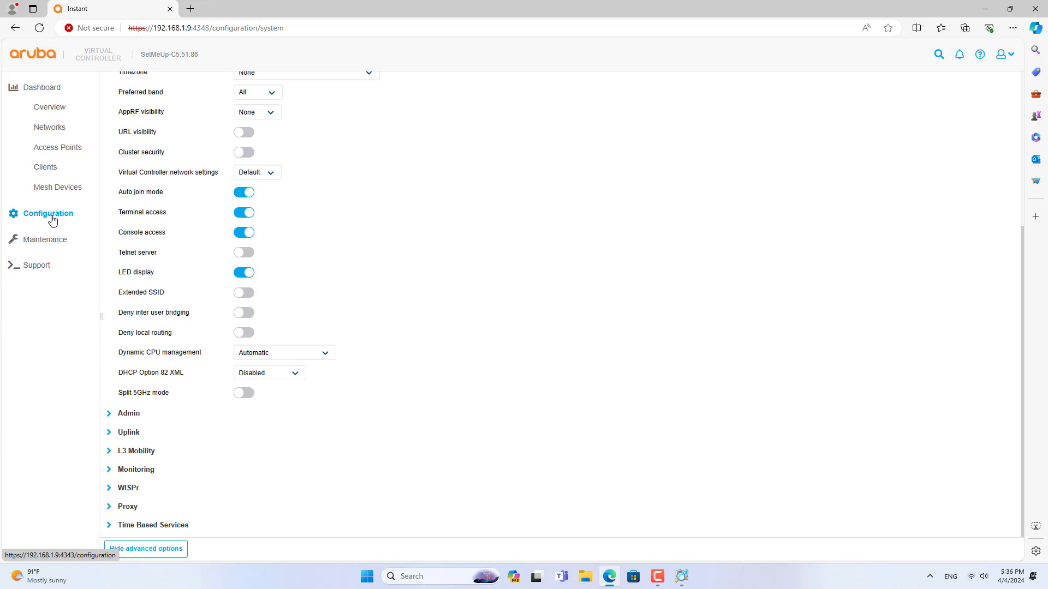
{"action": "left_click", "coordinate": [53, 249]}
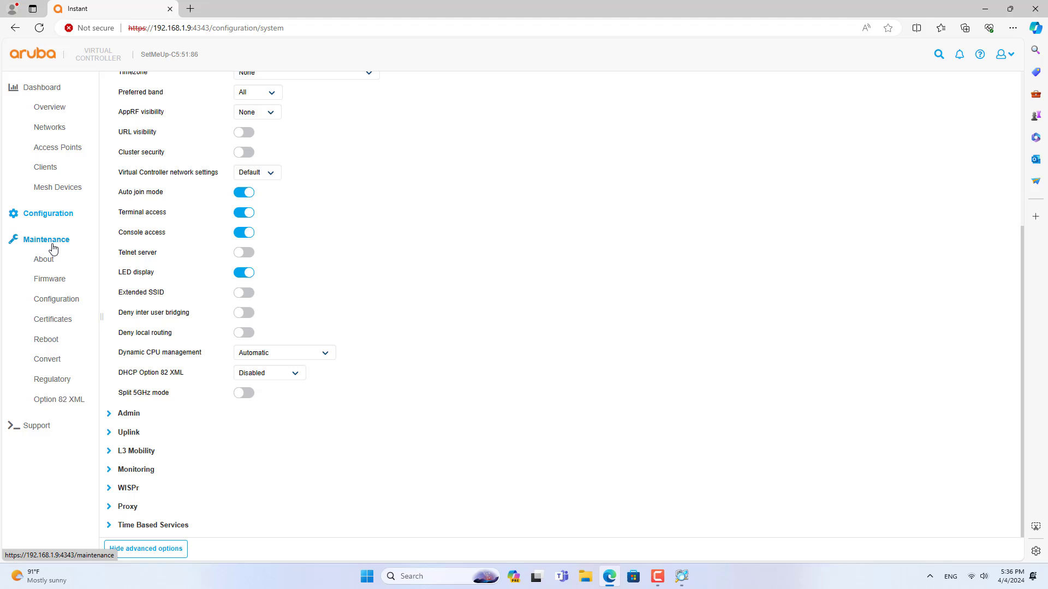
{"action": "left_click", "coordinate": [54, 343]}
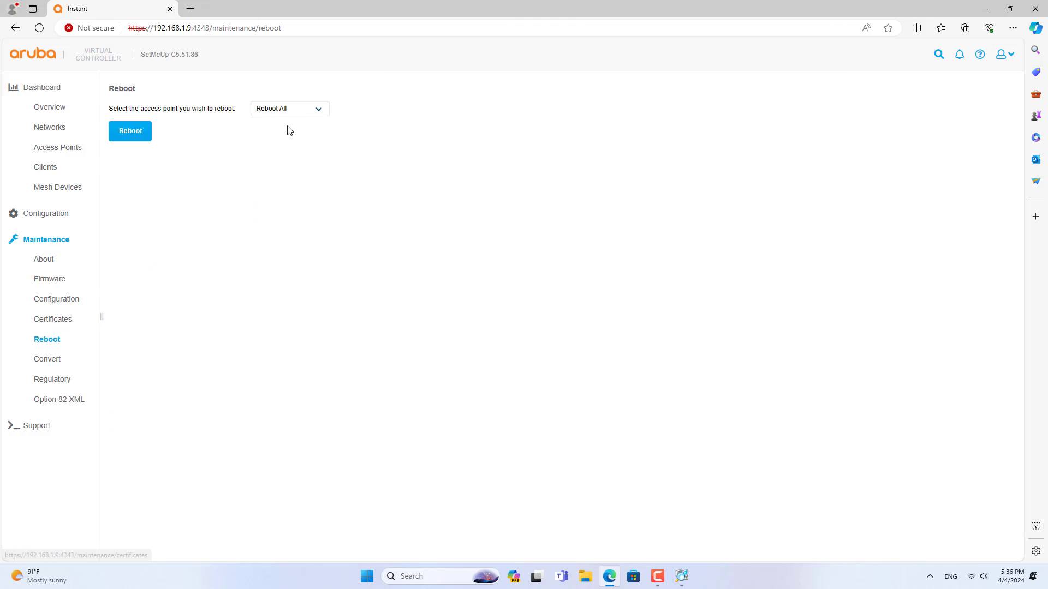
{"action": "left_click", "coordinate": [294, 114]}
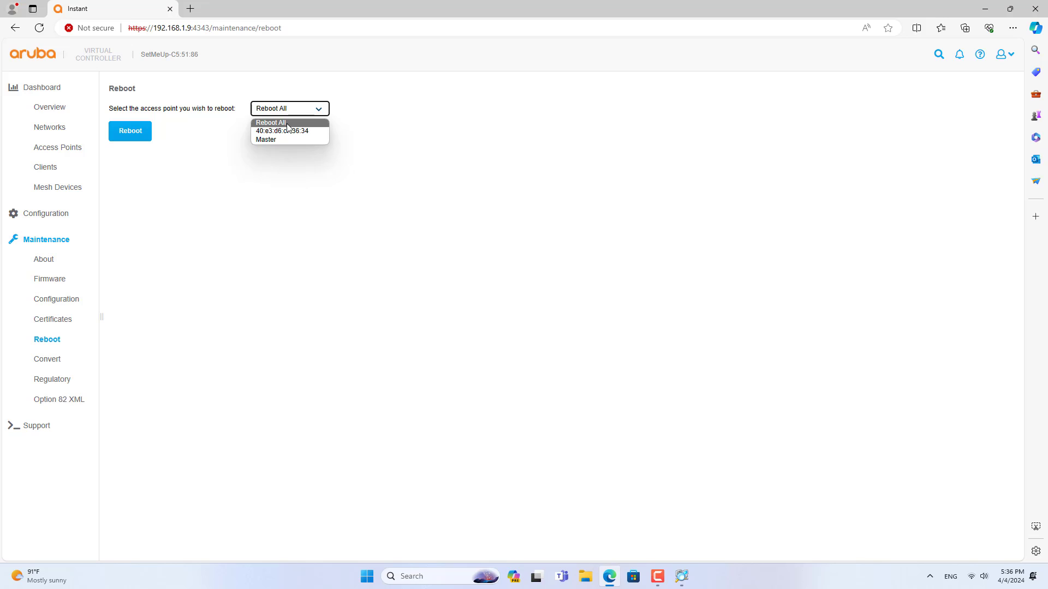
{"action": "left_click", "coordinate": [287, 123]}
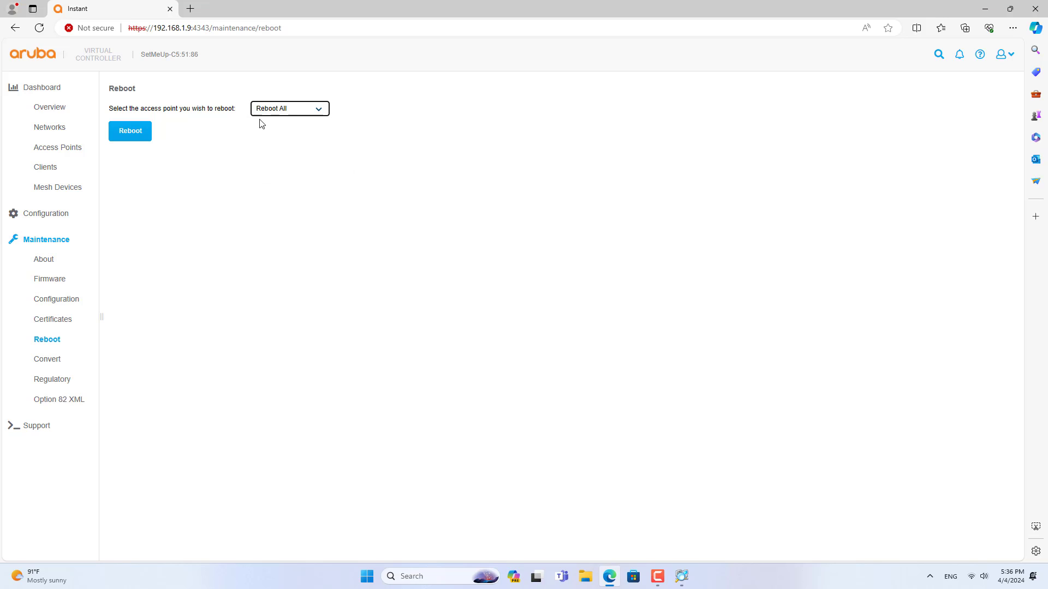
{"action": "left_click", "coordinate": [138, 135]}
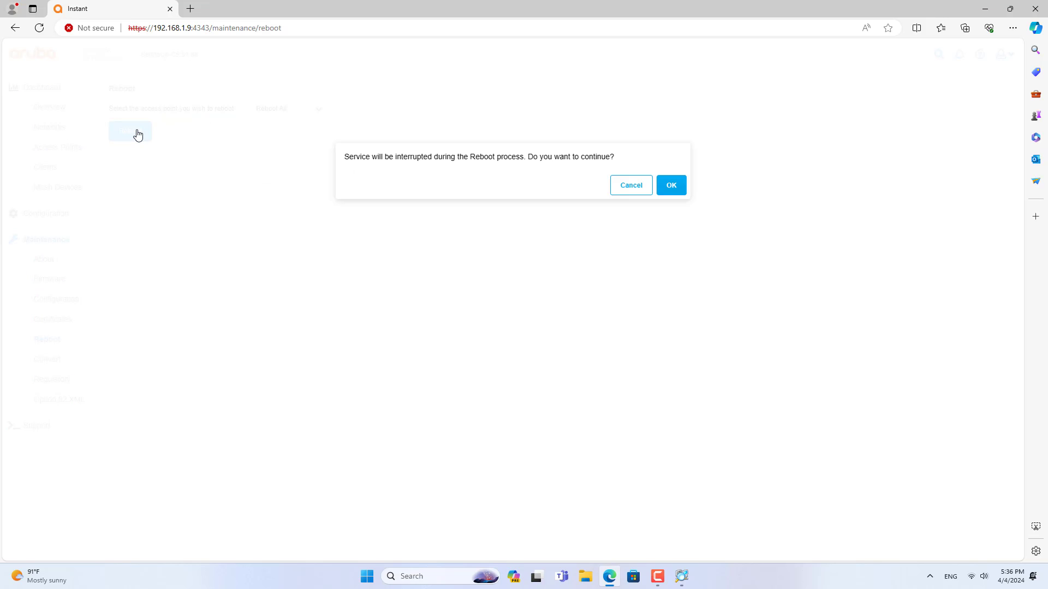
{"action": "left_click", "coordinate": [669, 186]}
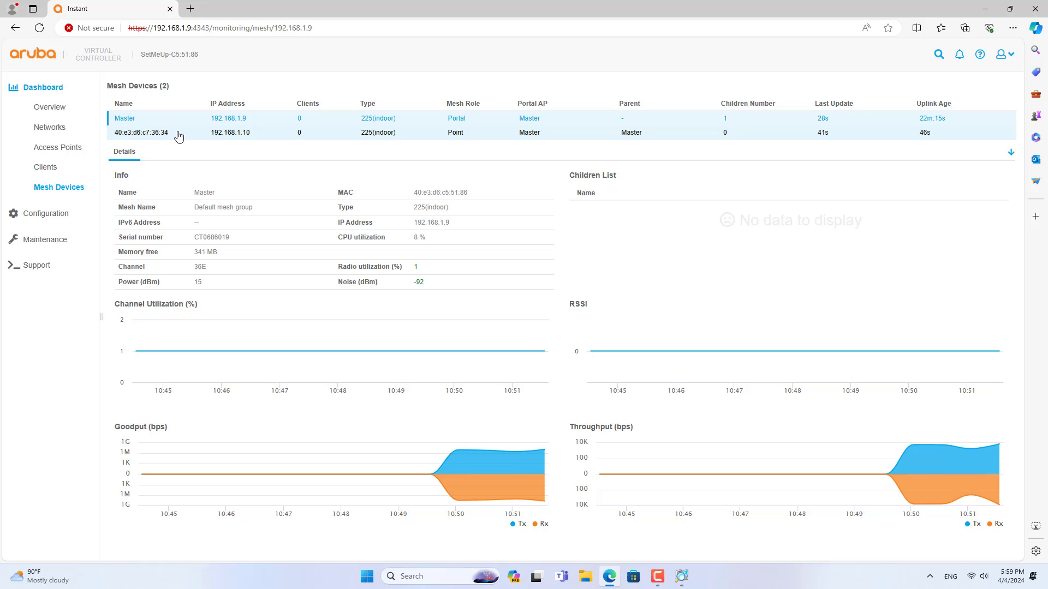
- View the 192.168.1.10 mesh point's details, then list both access points under Configuration
{"action": "left_click", "coordinate": [145, 138]}
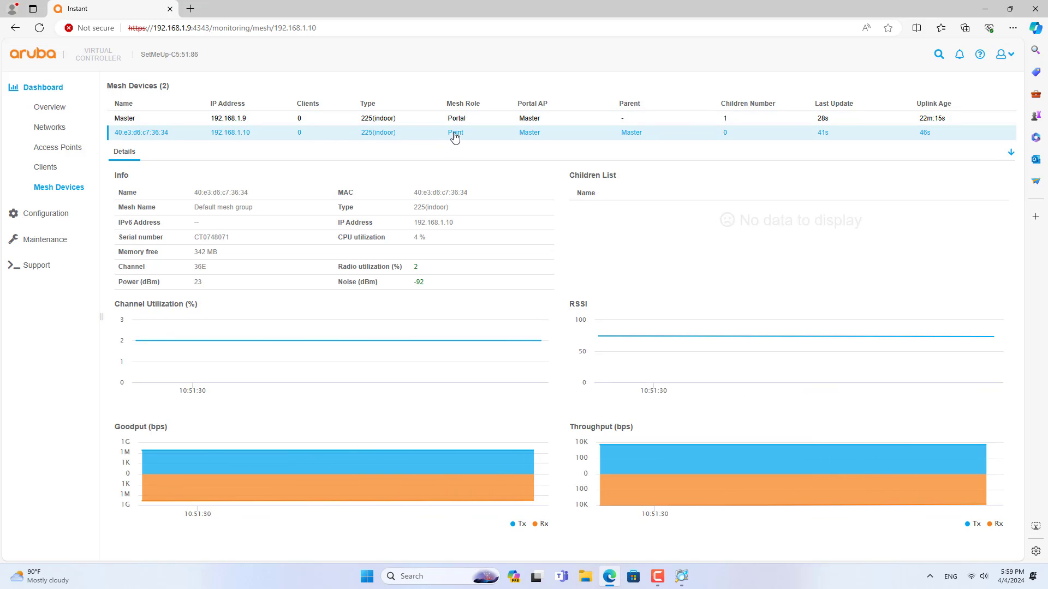
{"action": "left_click", "coordinate": [47, 214]}
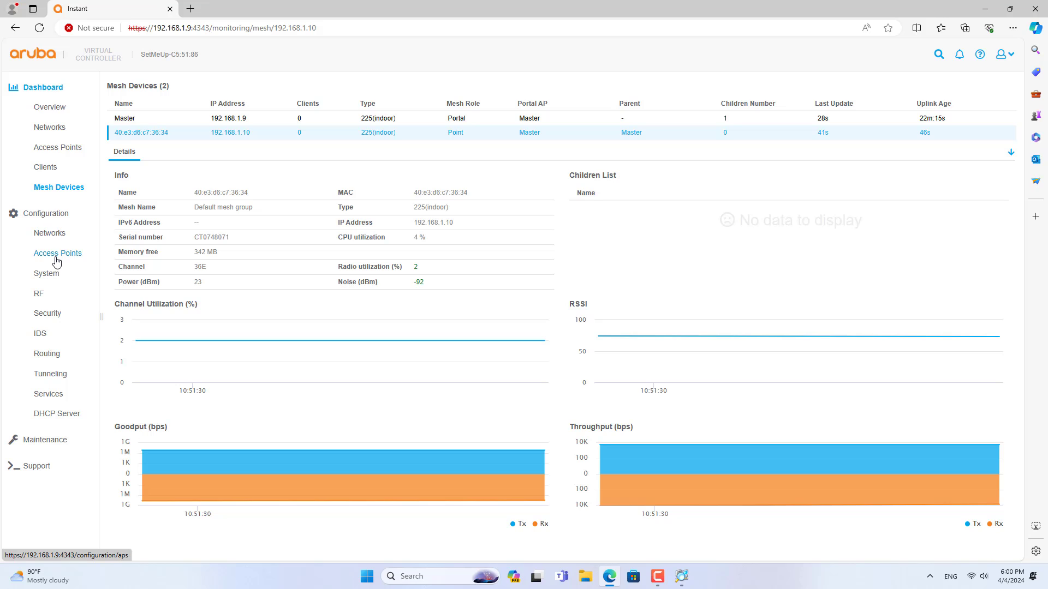
{"action": "left_click", "coordinate": [57, 256]}
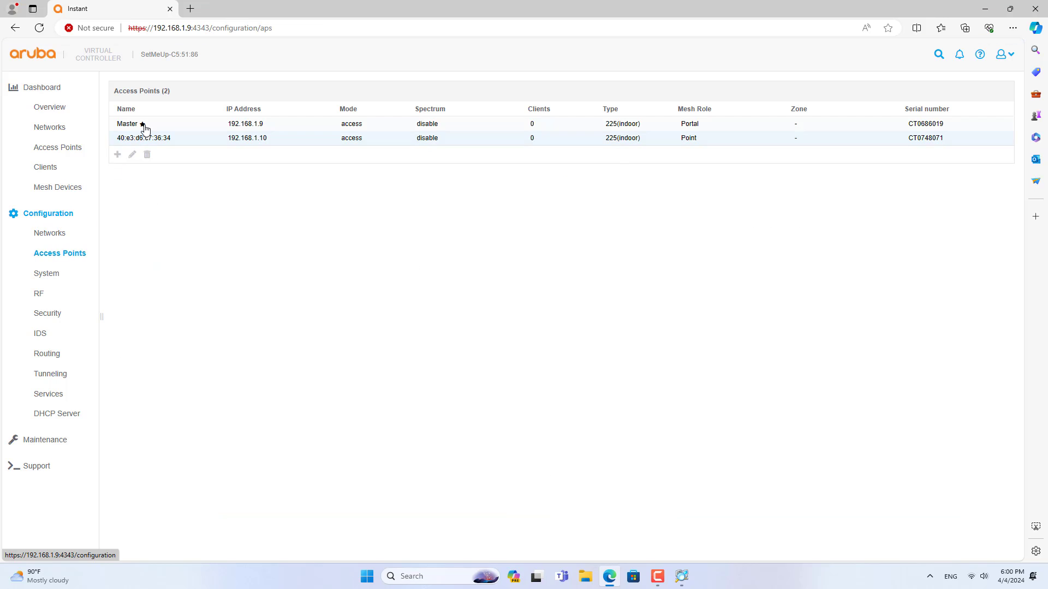
- Set the Master access point to static IP 192.168.1.9, netmask 255.255.255.0, gateway 192.168.1.1, DNS 8.8.8.8
{"action": "left_click", "coordinate": [136, 124]}
{"action": "left_click", "coordinate": [132, 157]}
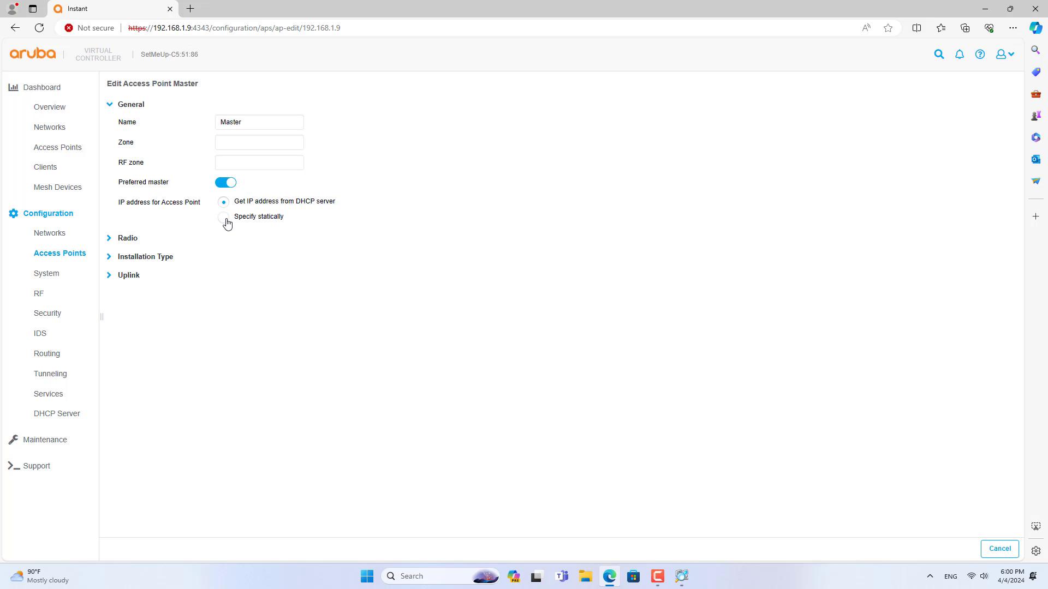
{"action": "left_click", "coordinate": [225, 218]}
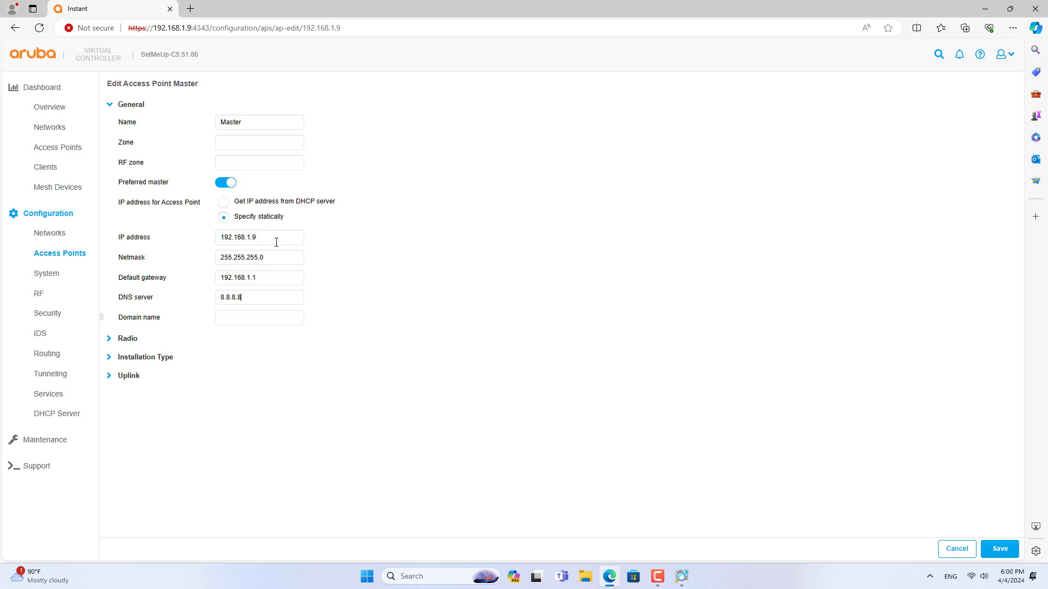
{"action": "left_click_drag", "start_coordinate": [277, 243], "coordinate": [197, 244]}
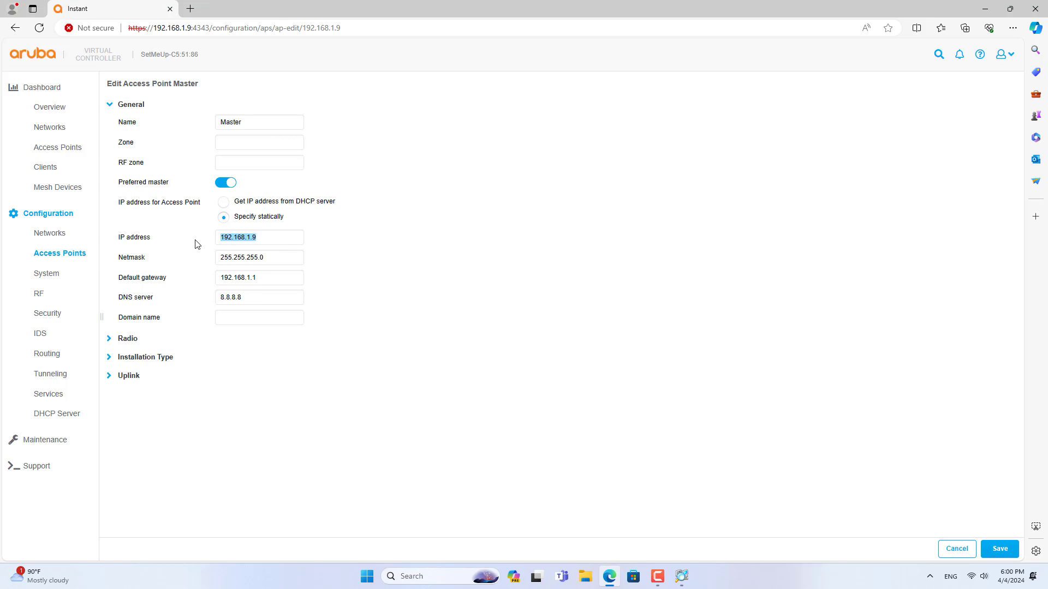
{"action": "left_click", "coordinate": [982, 548]}
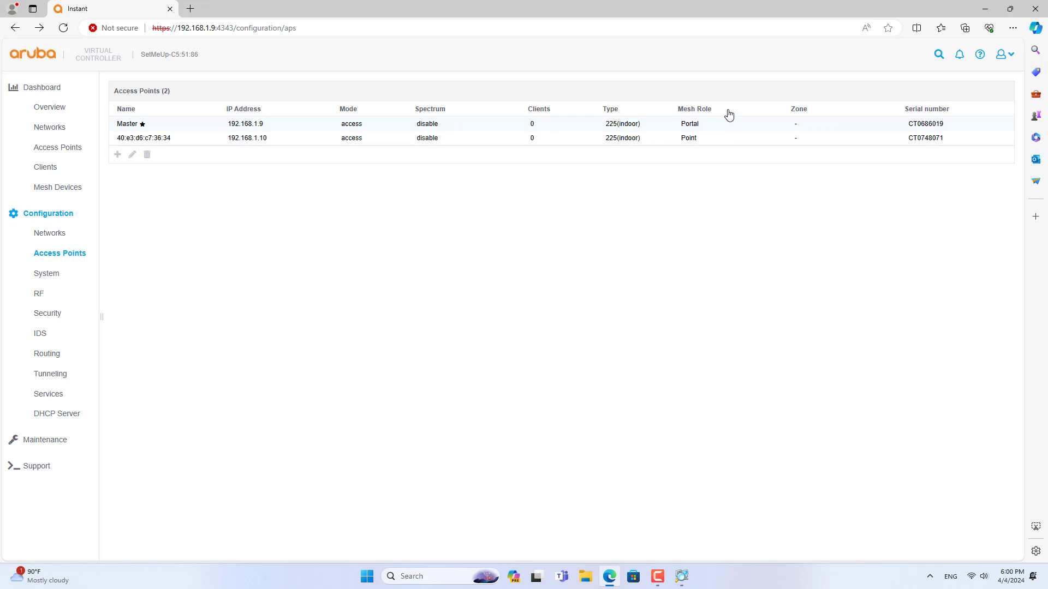
- Connect Windows to the ARUBA MESH Wi-Fi network by entering its security key
{"action": "left_click", "coordinate": [690, 140]}
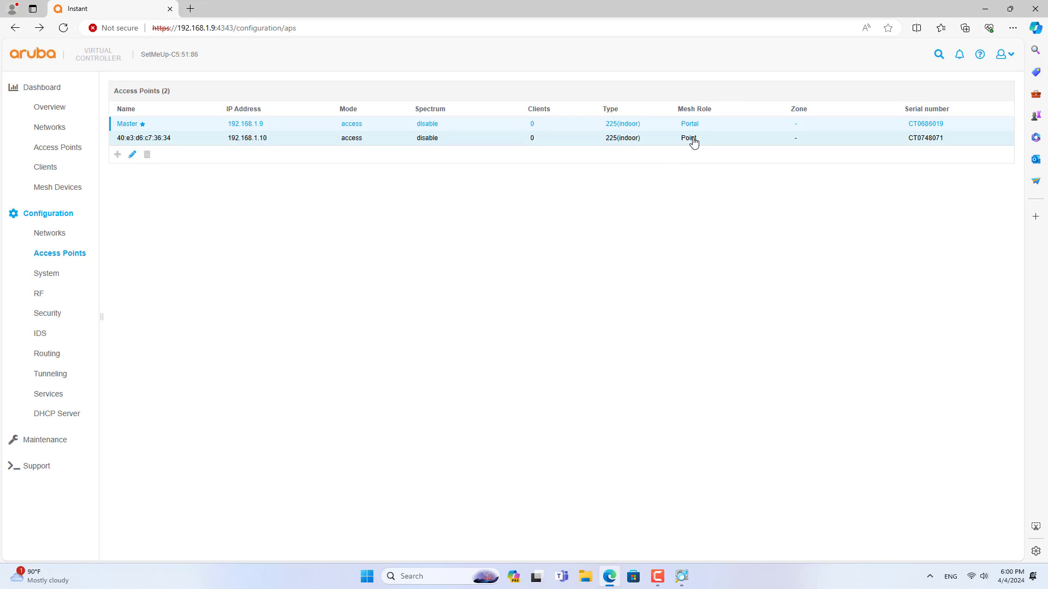
{"action": "left_click", "coordinate": [970, 576]}
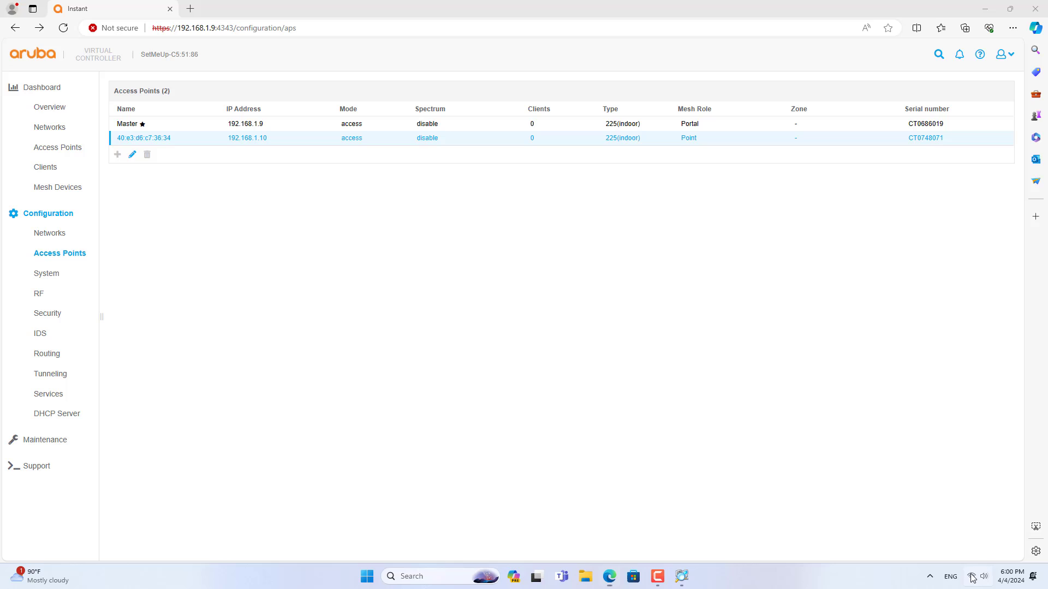
{"action": "left_click", "coordinate": [897, 403]}
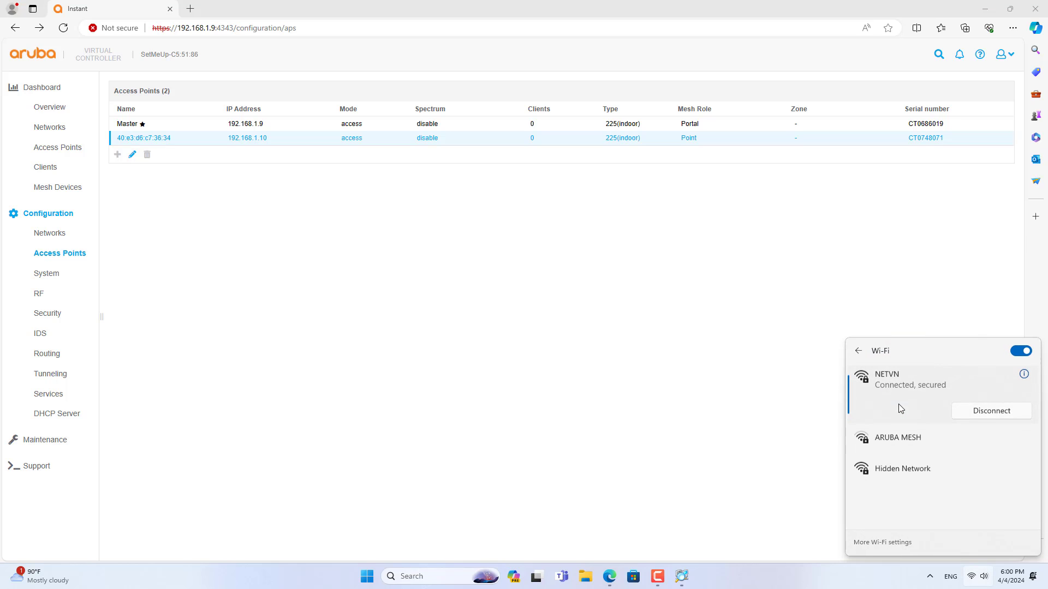
{"action": "left_click", "coordinate": [903, 446]}
{"action": "left_click", "coordinate": [977, 457]}
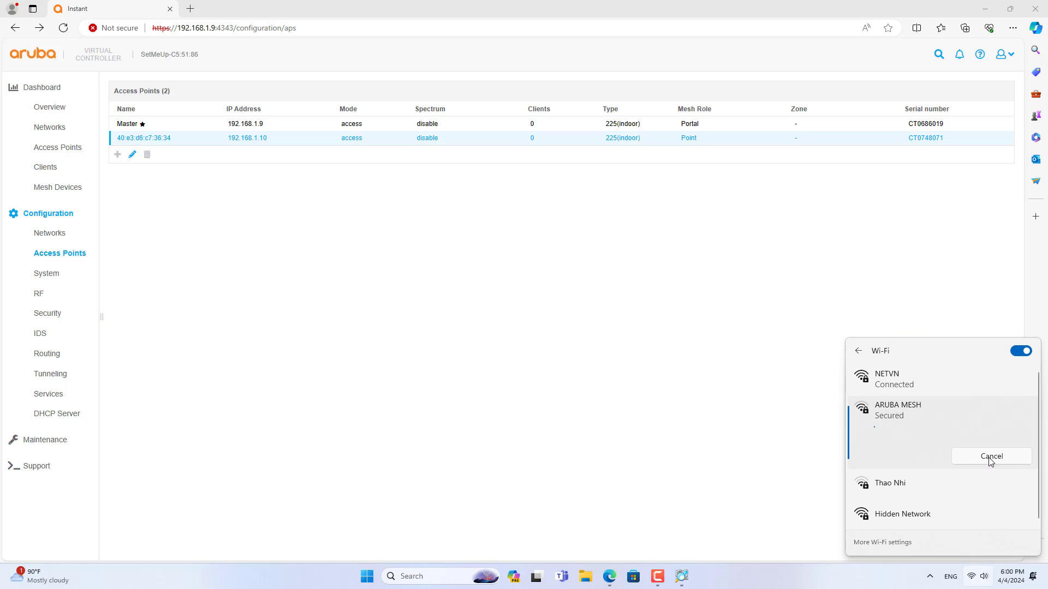
{"action": "type", "text": "123456789"}
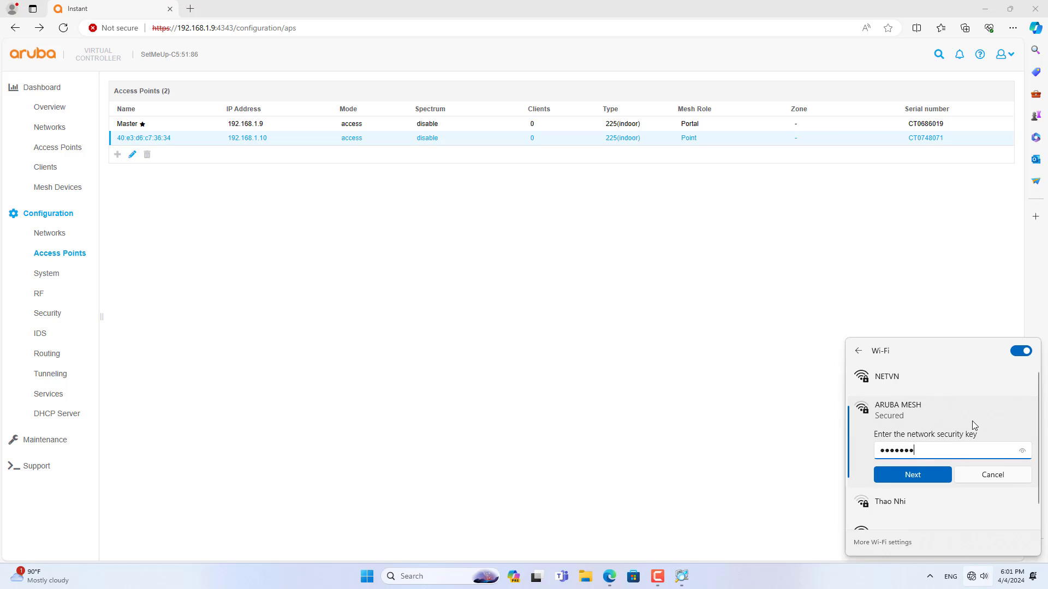
{"action": "left_click", "coordinate": [1023, 453]}
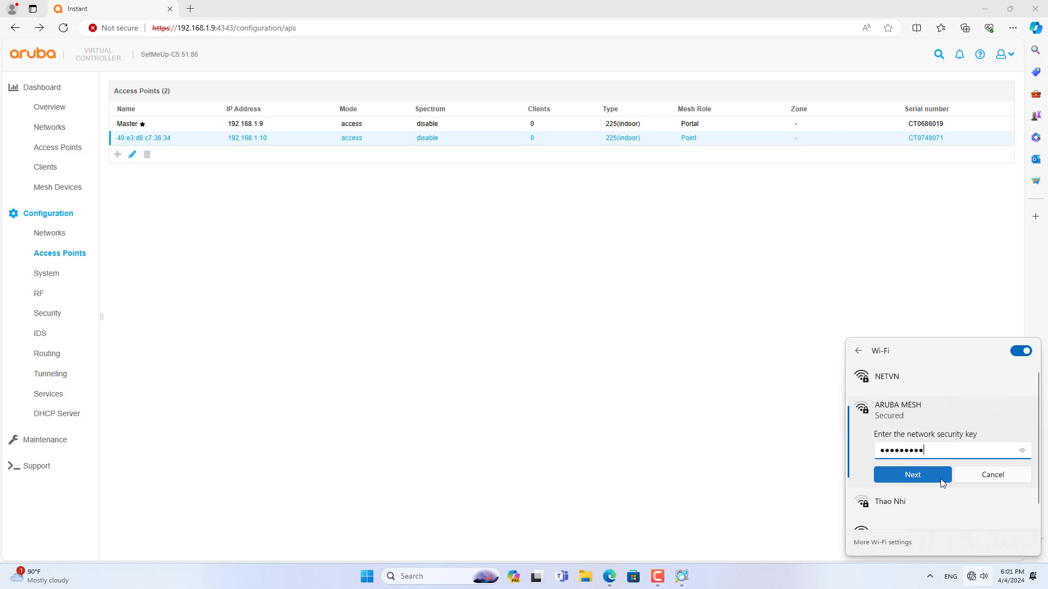
{"action": "left_click", "coordinate": [913, 475]}
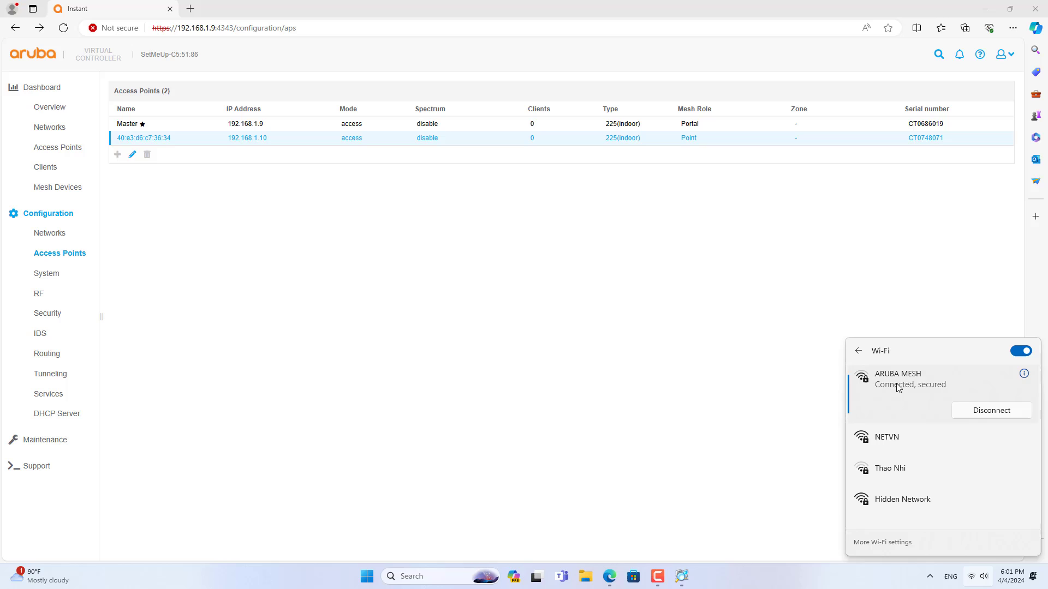
{"action": "left_click", "coordinate": [637, 387]}
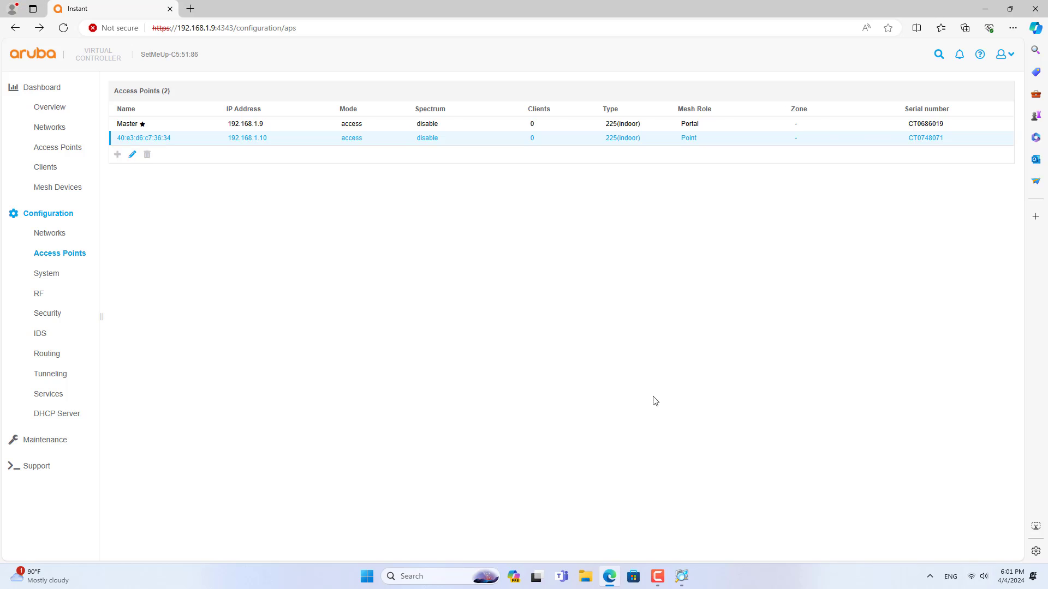
- Show the details of client DESKTOP-MVK5502, connected to ARUBA MESH via the Master at 192.168.1.5
{"action": "left_click", "coordinate": [52, 107]}
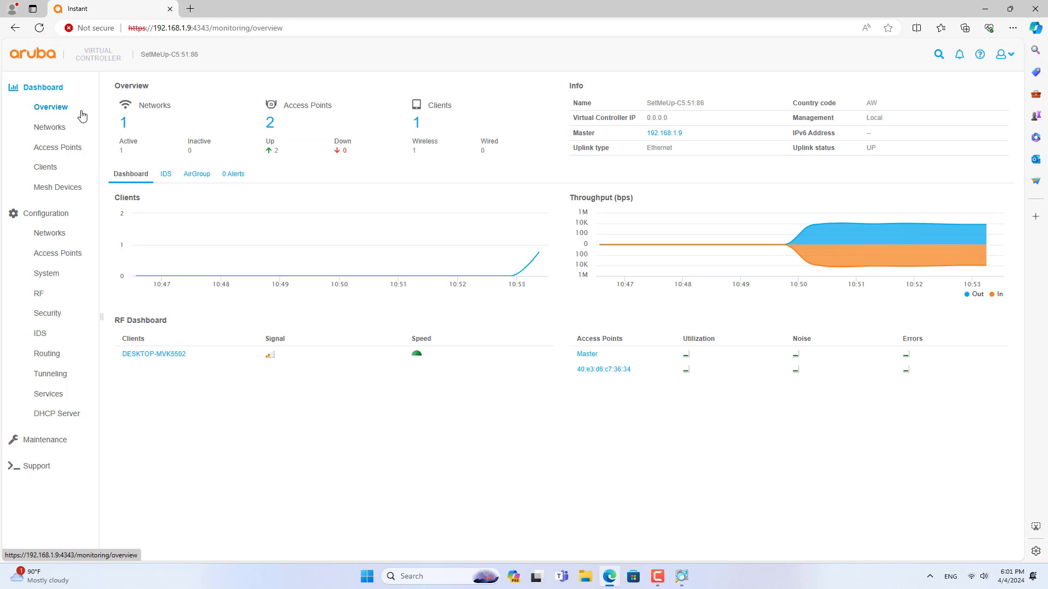
{"action": "left_click", "coordinate": [421, 128]}
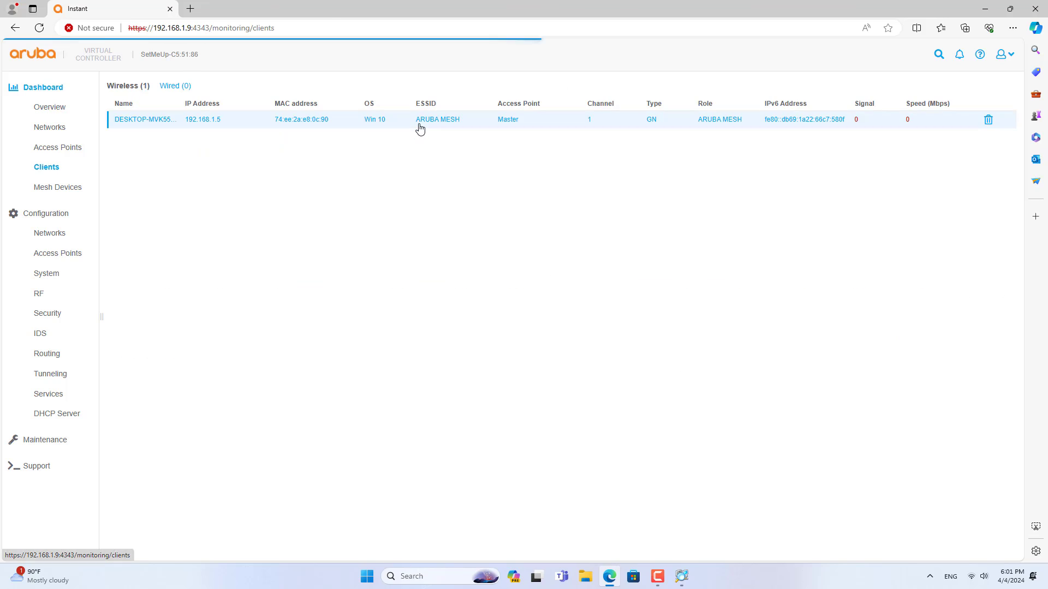